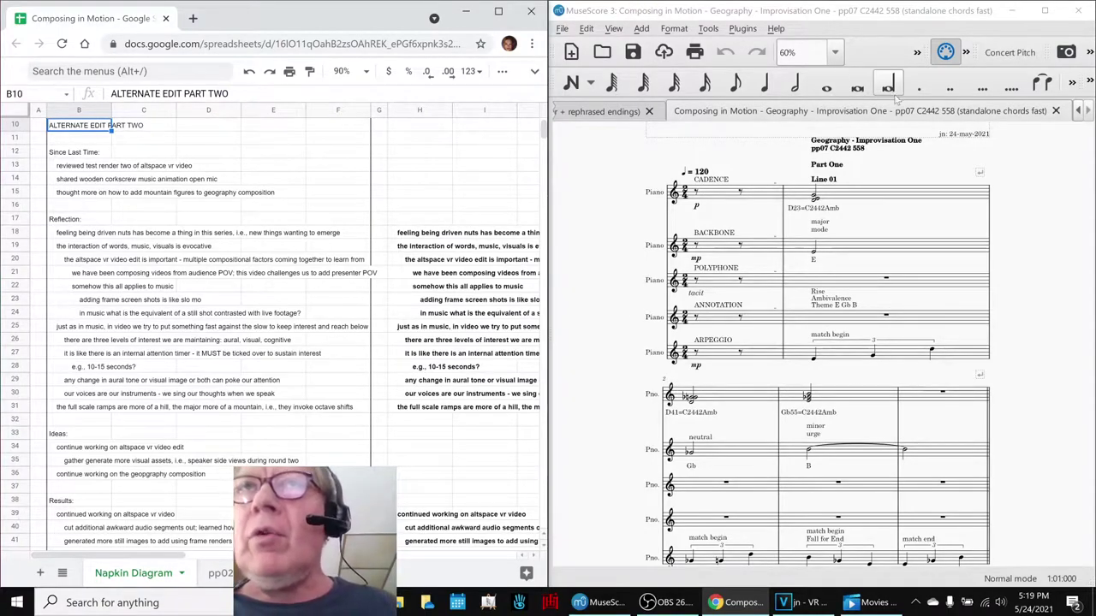
# Play Improvisation One from the first Line 01 measure, stop, and return to the title block.
pyautogui.click(887, 198)
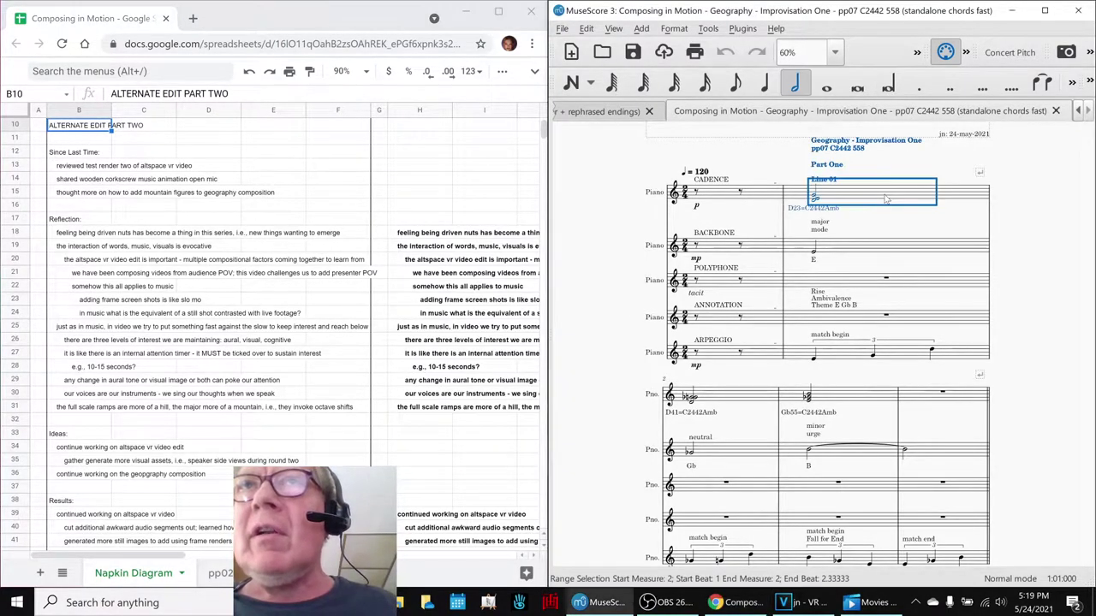
pyautogui.press('space')
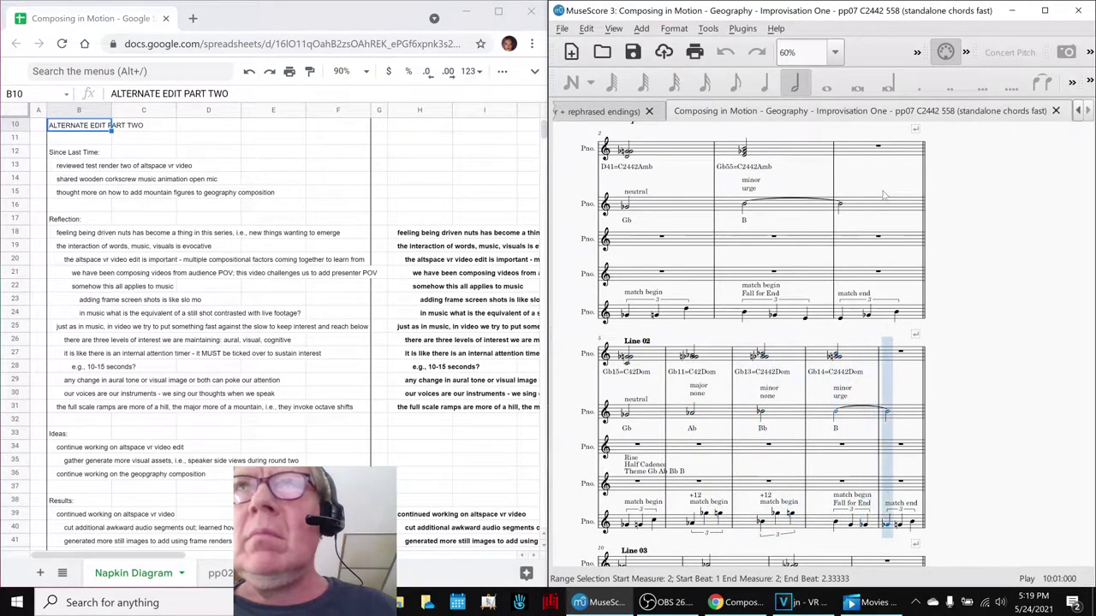
pyautogui.press('space')
pyautogui.scroll(2, 972, 192)
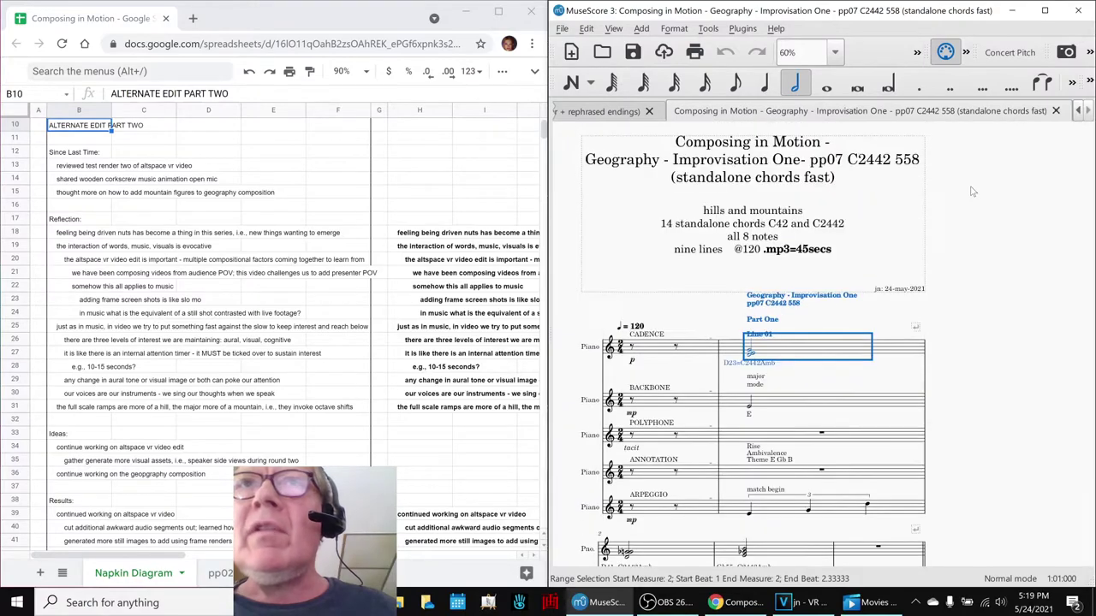
pyautogui.click(751, 250)
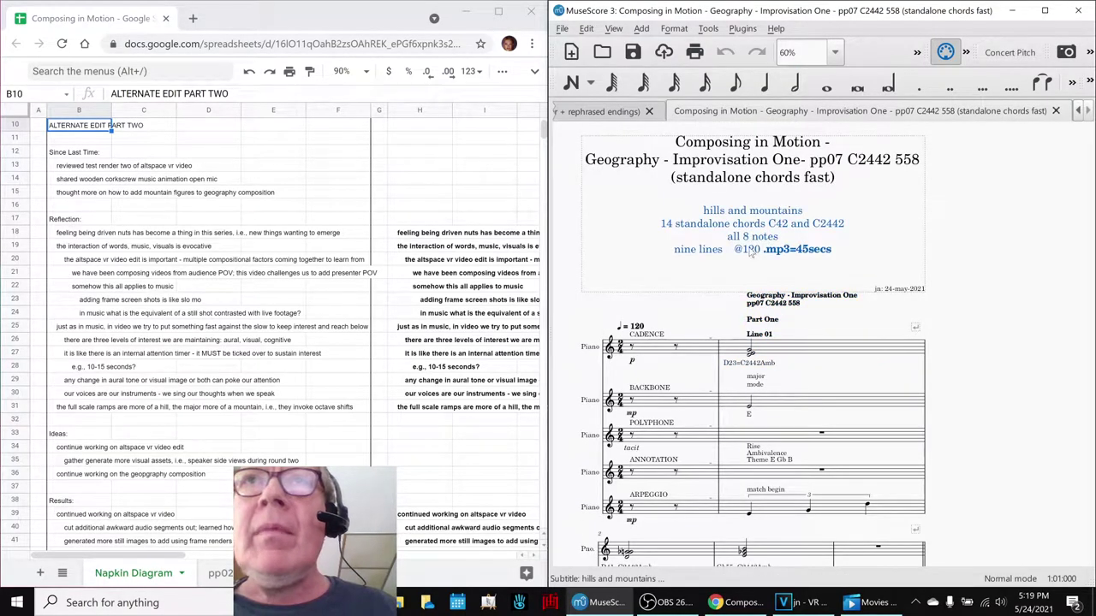
# Open the Improvisation Two score and play it from the beginning through two lines, then stop.
pyautogui.click(626, 115)
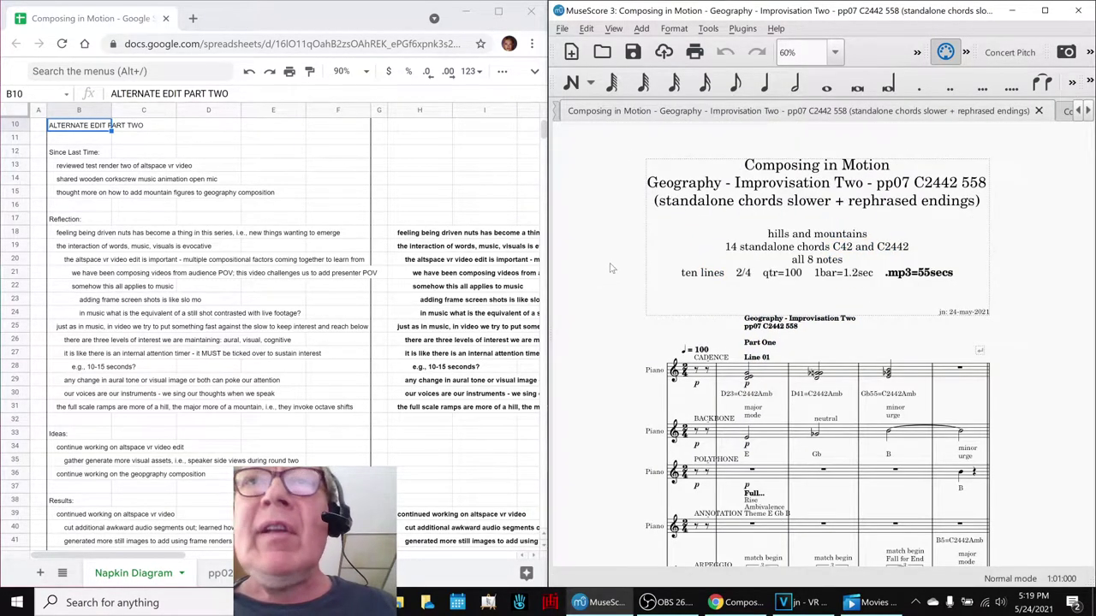
pyautogui.hotkey('ctrl', 'Home')
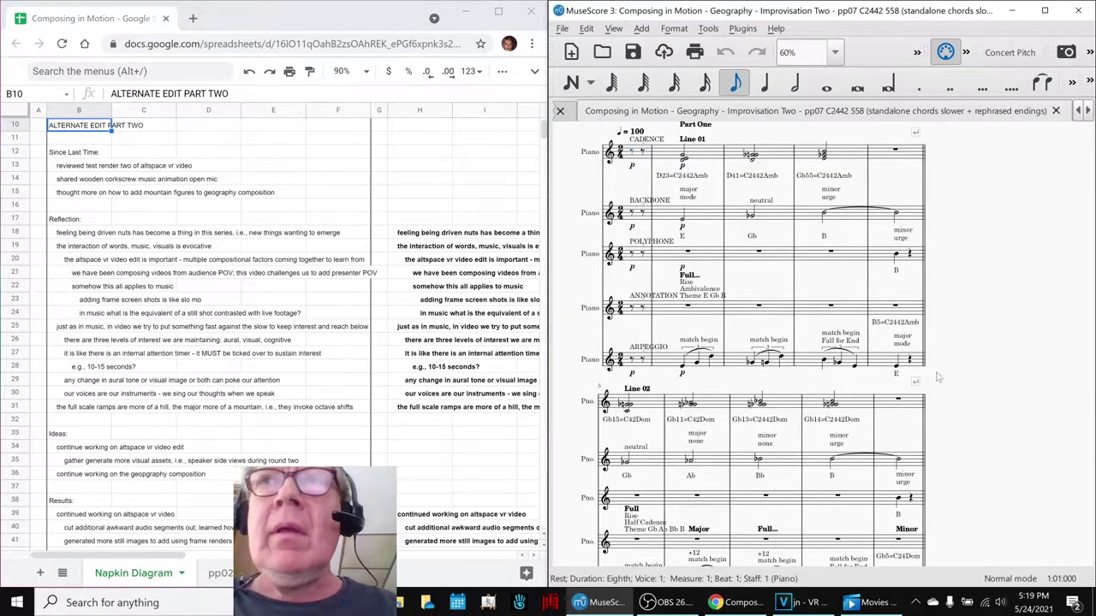
pyautogui.press('space')
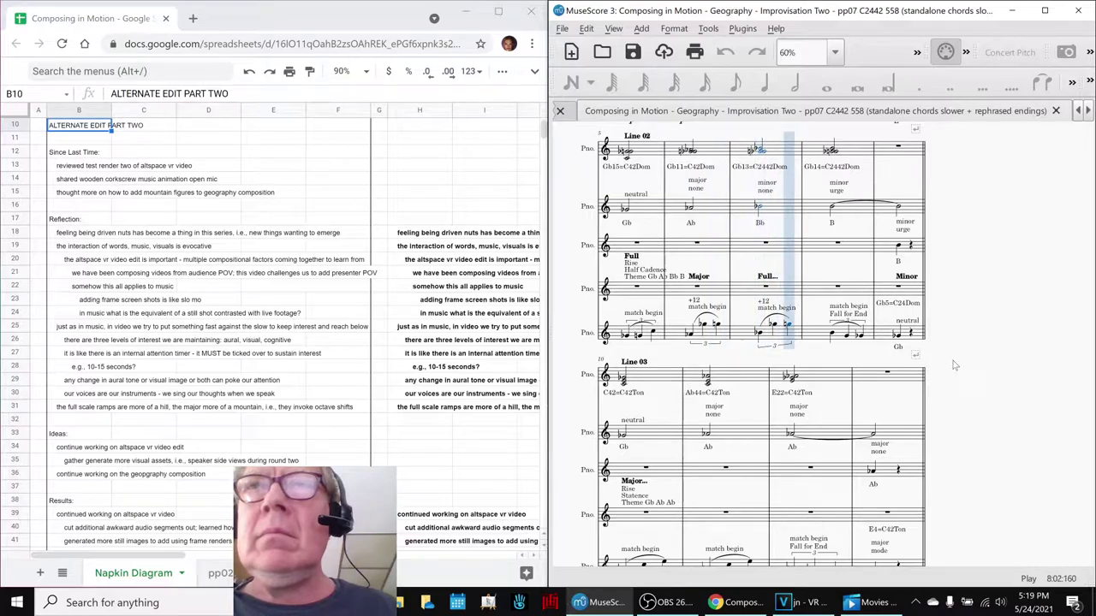
pyautogui.press('space')
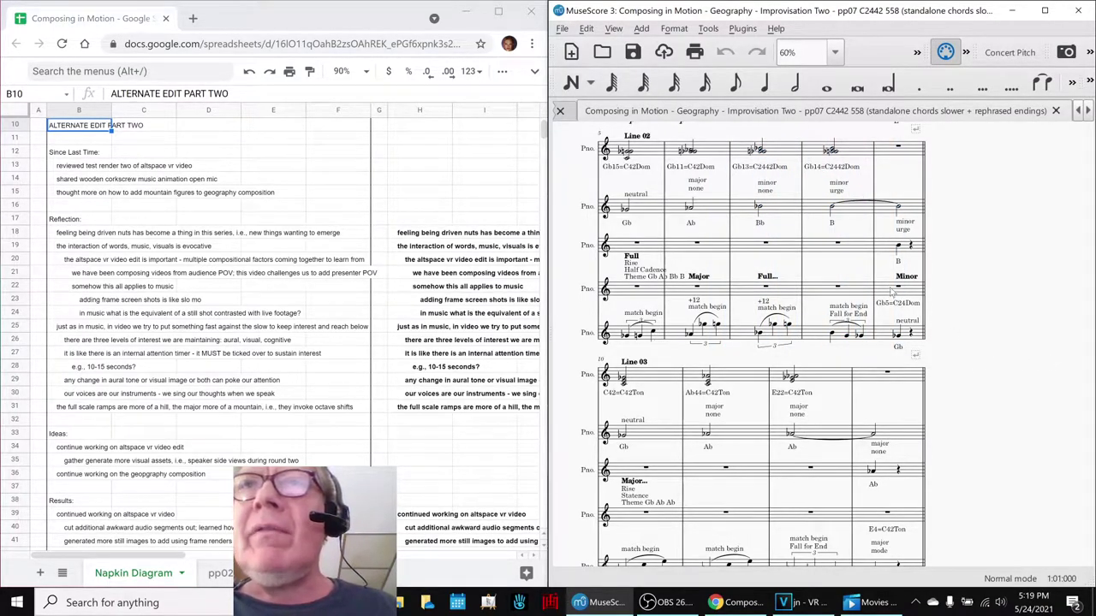
pyautogui.scroll(6, 996, 322)
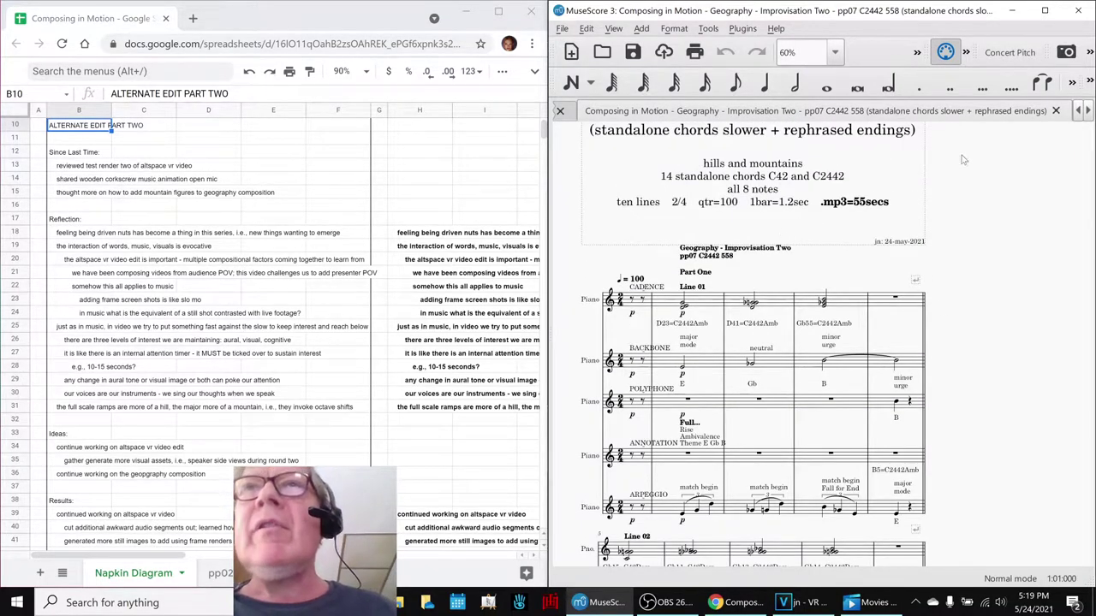
pyautogui.click(1086, 110)
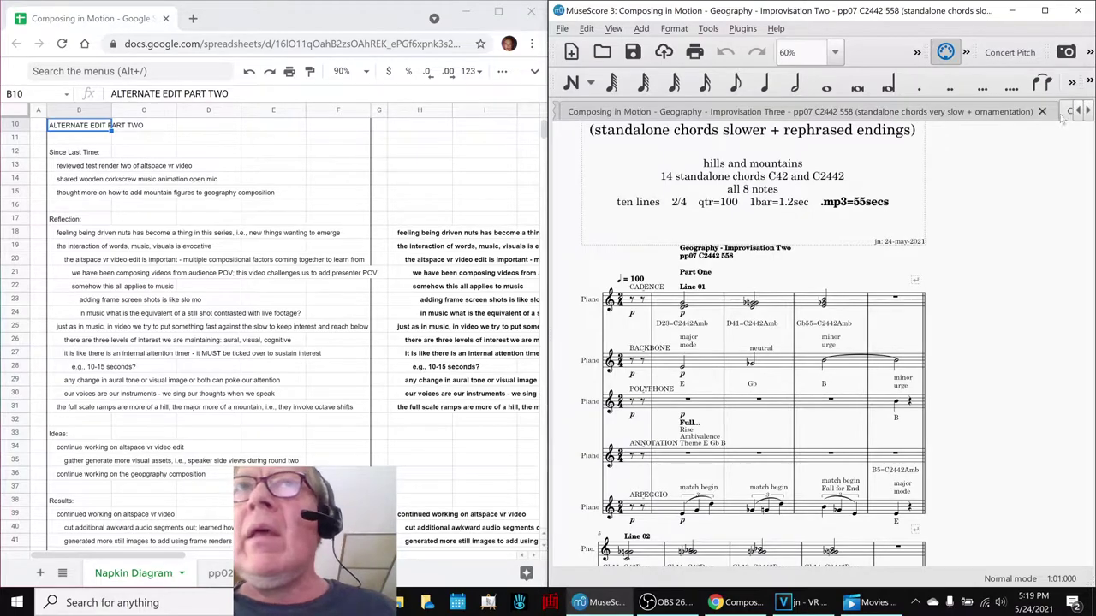
# Open the Improvisation Three score (quarter = 50) and play its opening from the first CADENCE measure.
pyautogui.click(880, 113)
pyautogui.click(784, 365)
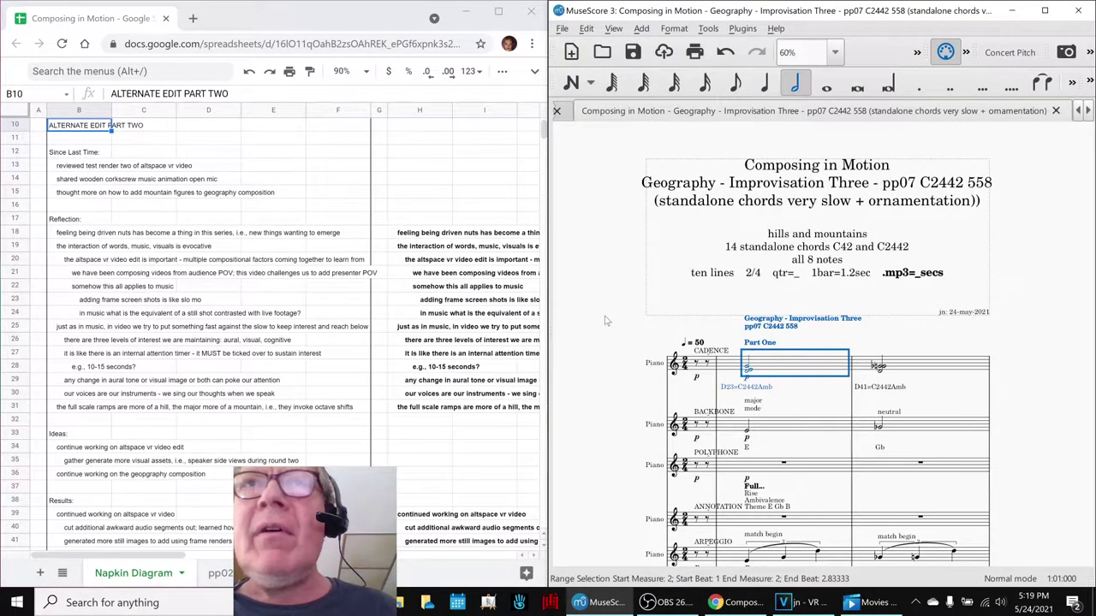
pyautogui.press('Escape')
pyautogui.press('space')
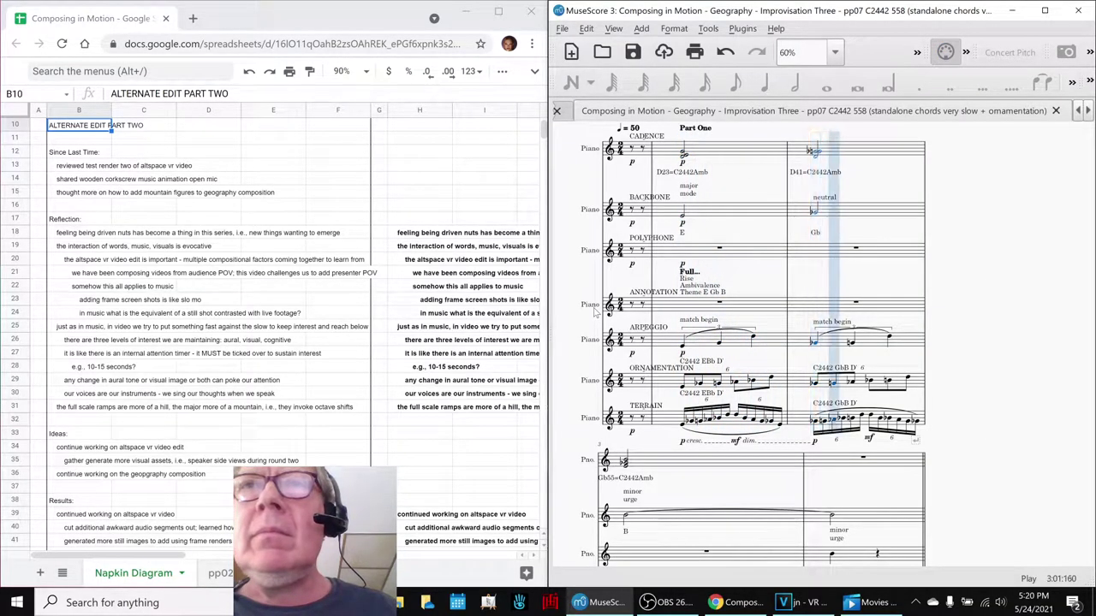
pyautogui.press('space')
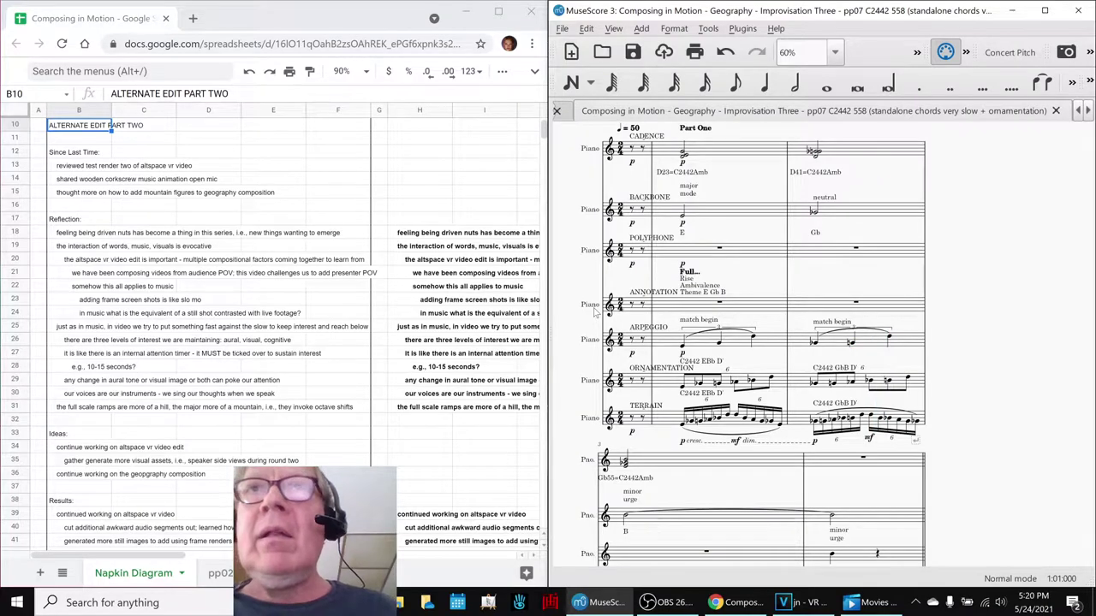
# Select the opening rest, then briefly check the live stream's title and details.
pyautogui.click(595, 313)
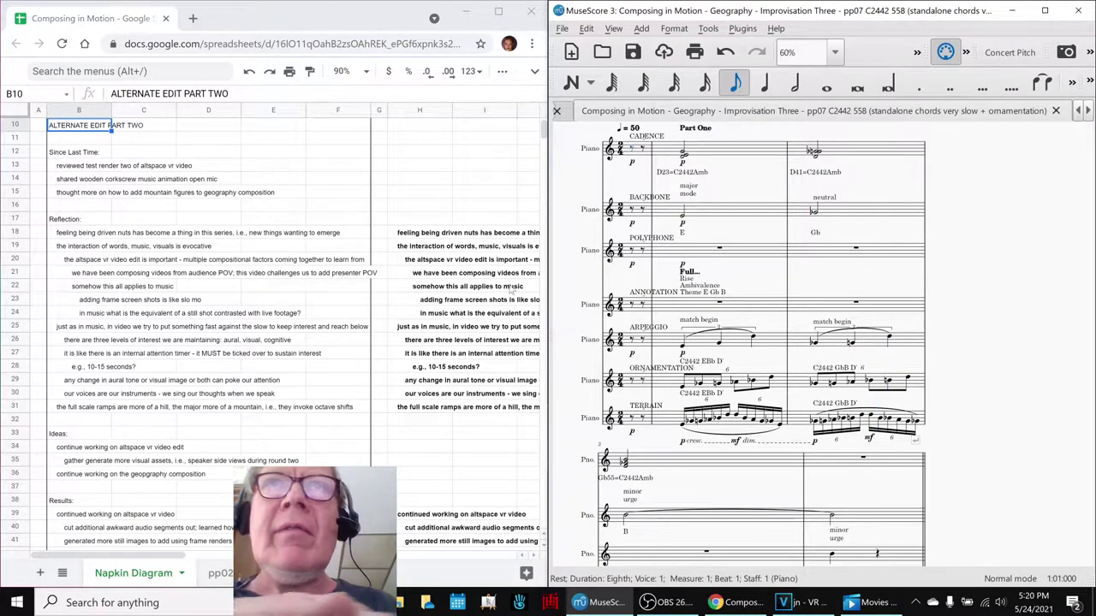
pyautogui.press('Escape')
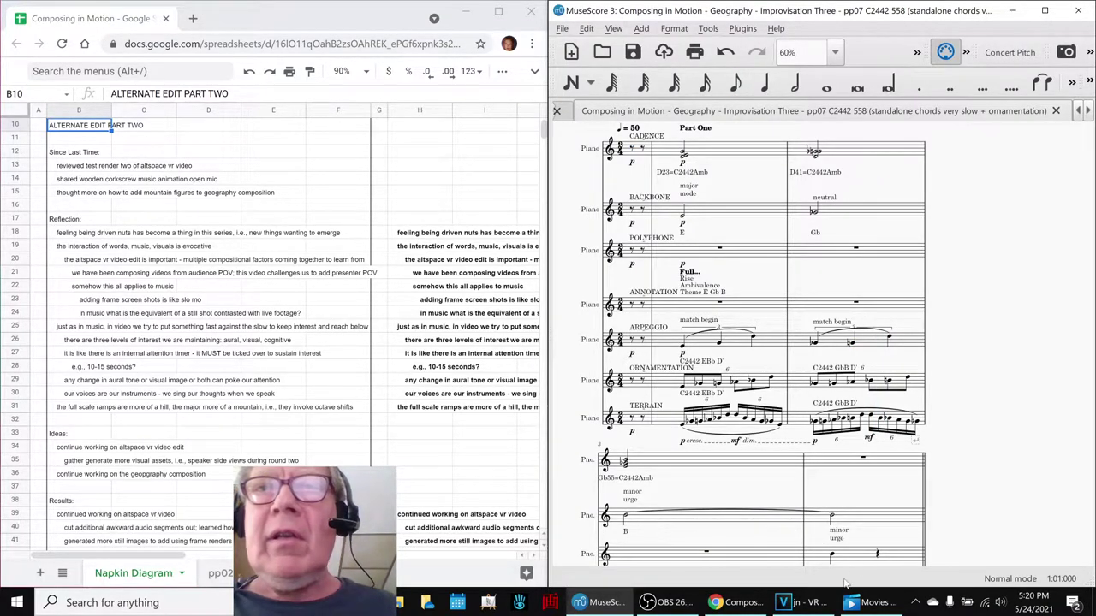
pyautogui.click(685, 603)
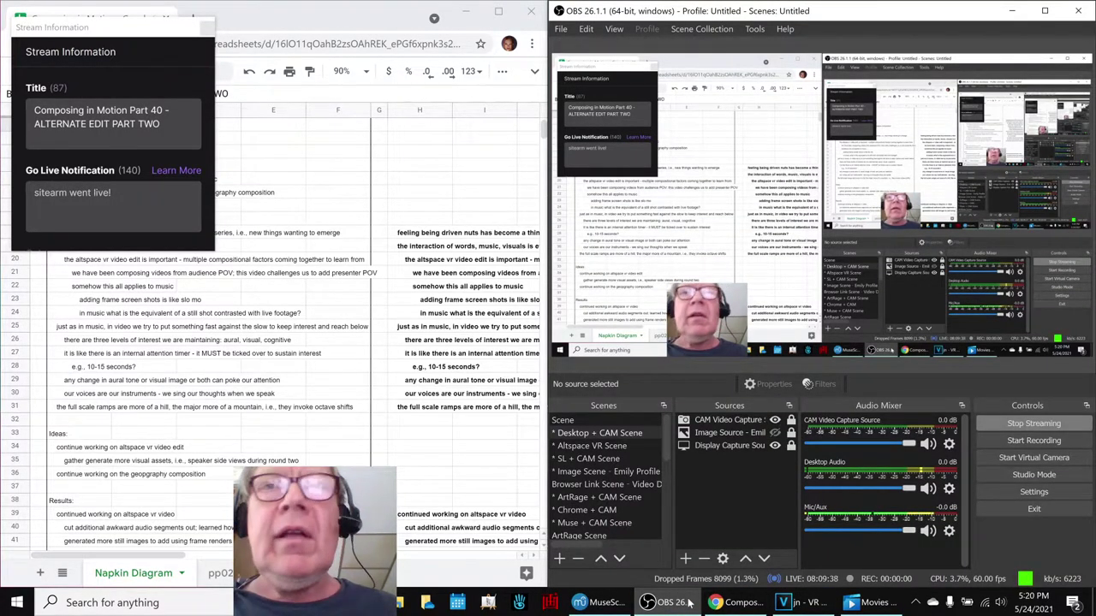
pyautogui.click(686, 603)
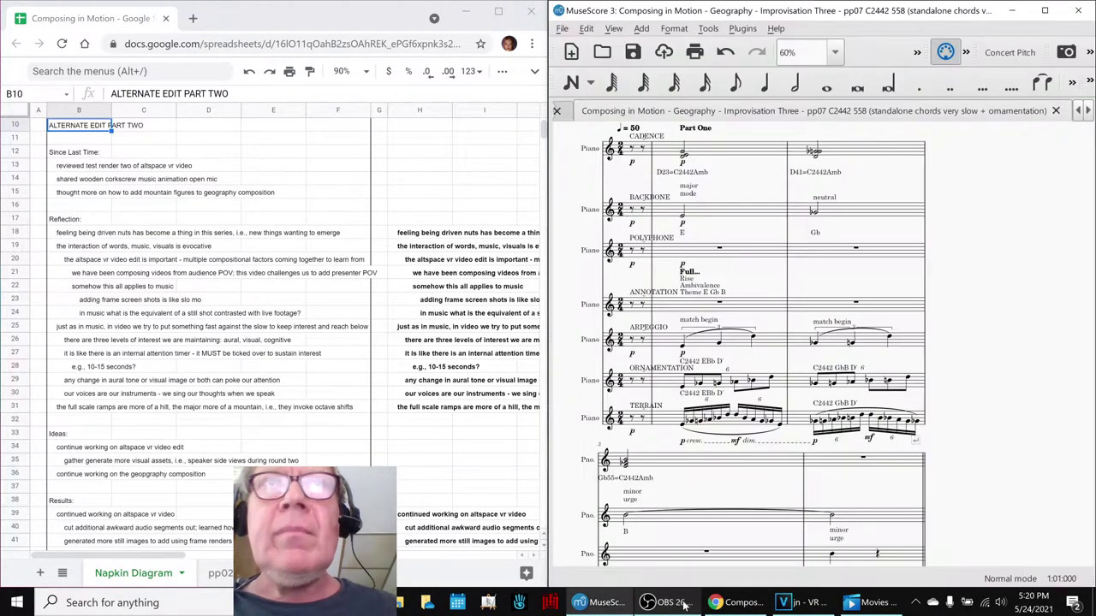
# Read the full driven-nuts reflection note in H18, then bring VEGAS Pro alongside the notes.
pyautogui.click(404, 232)
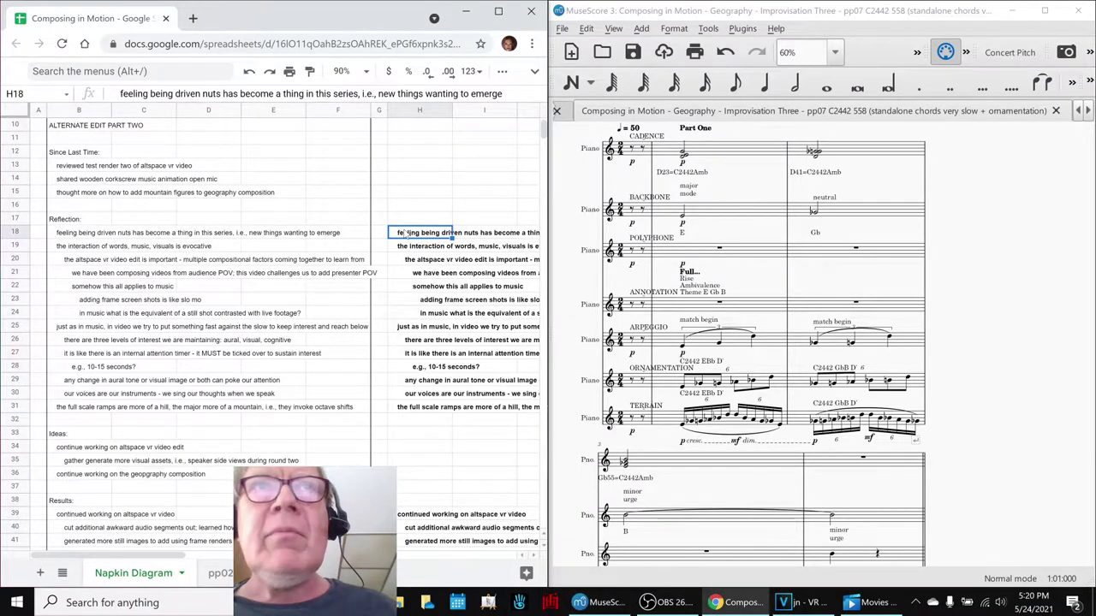
pyautogui.press('Right')
pyautogui.press('Right')
pyautogui.press('Right')
pyautogui.press('Right')
pyautogui.press('Left')
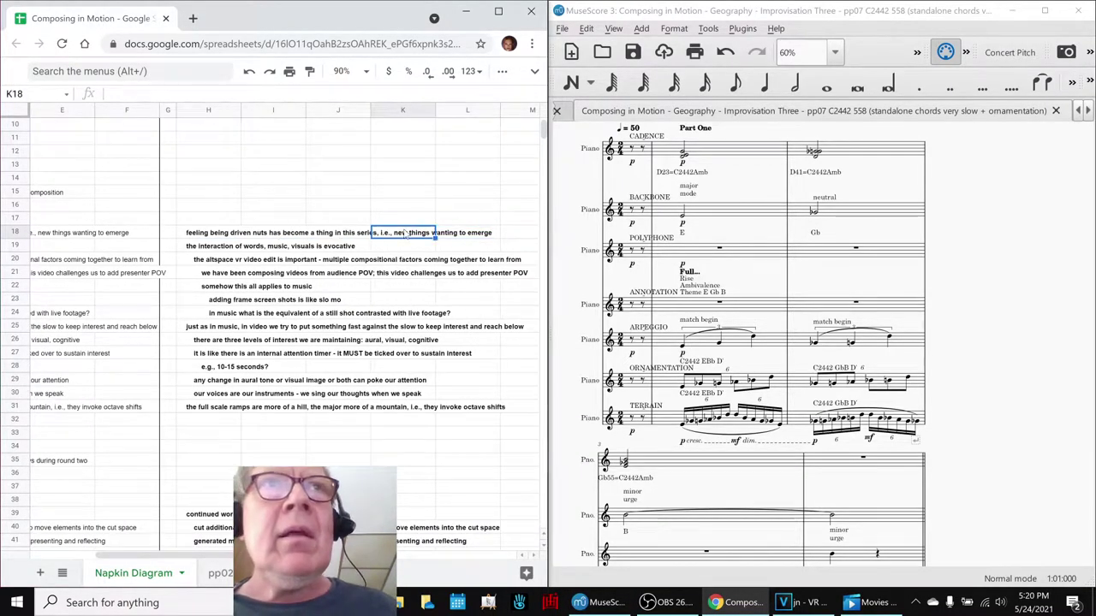
pyautogui.press('Left')
pyautogui.press('Left')
pyautogui.press('Left')
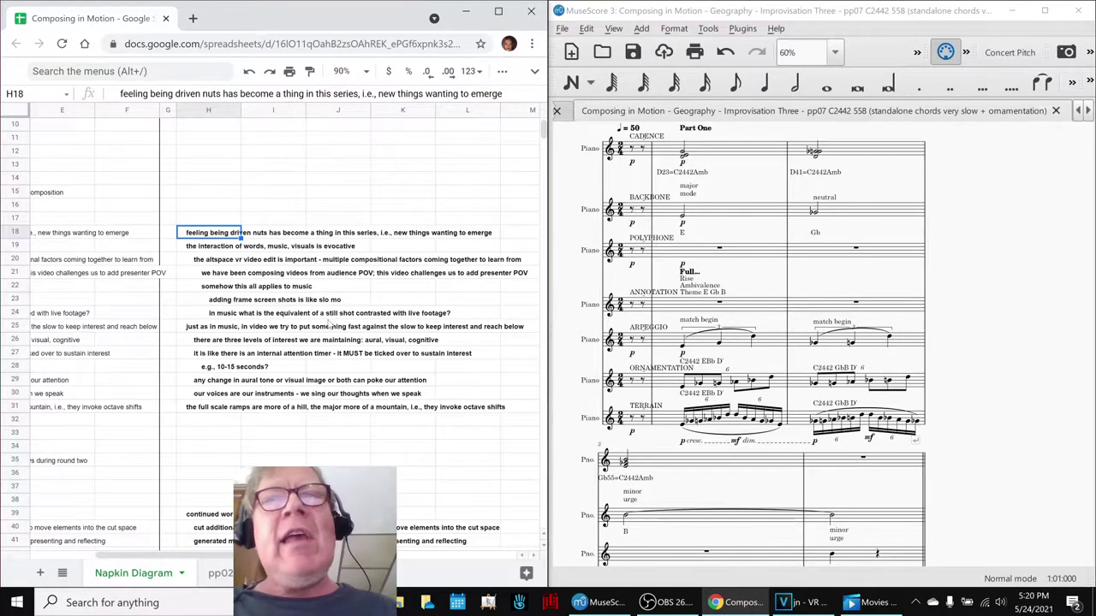
pyautogui.click(803, 606)
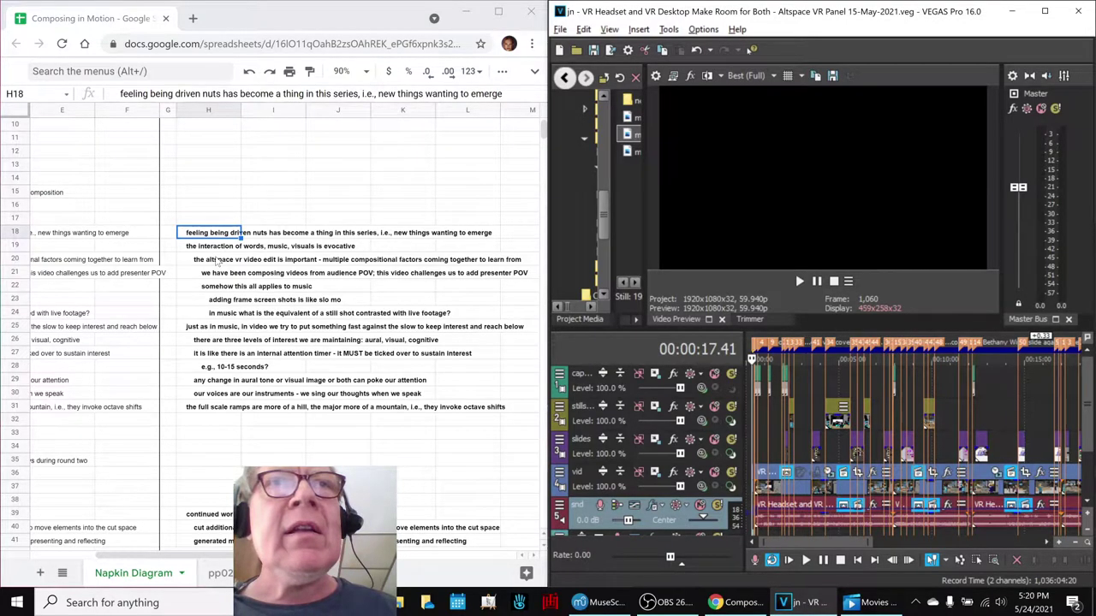
# Step through the column H reflection notes in H20, H21 and H22.
pyautogui.click(218, 261)
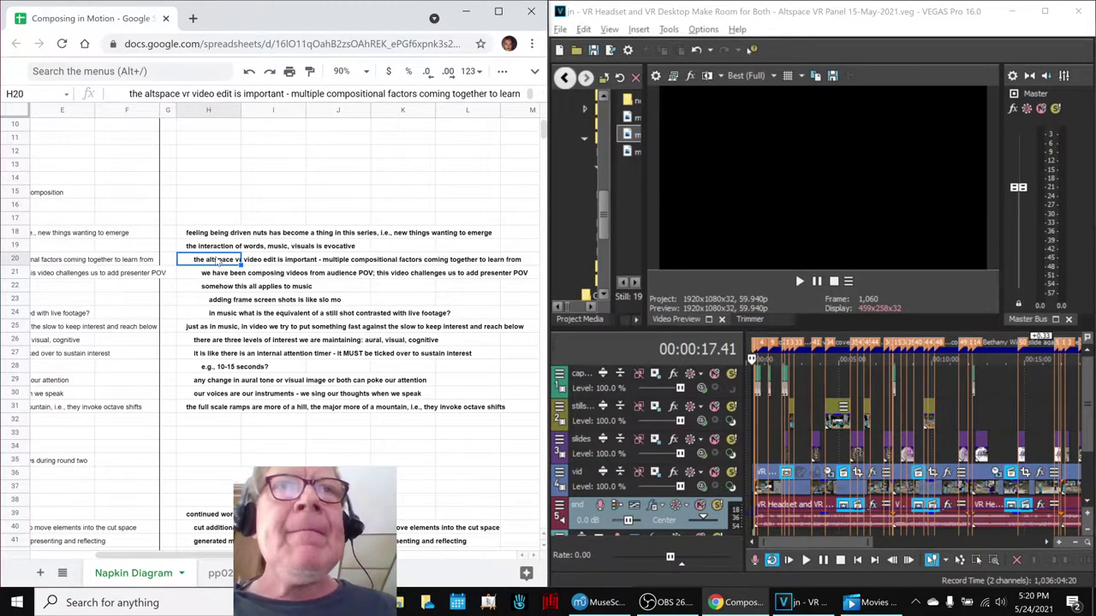
pyautogui.click(218, 276)
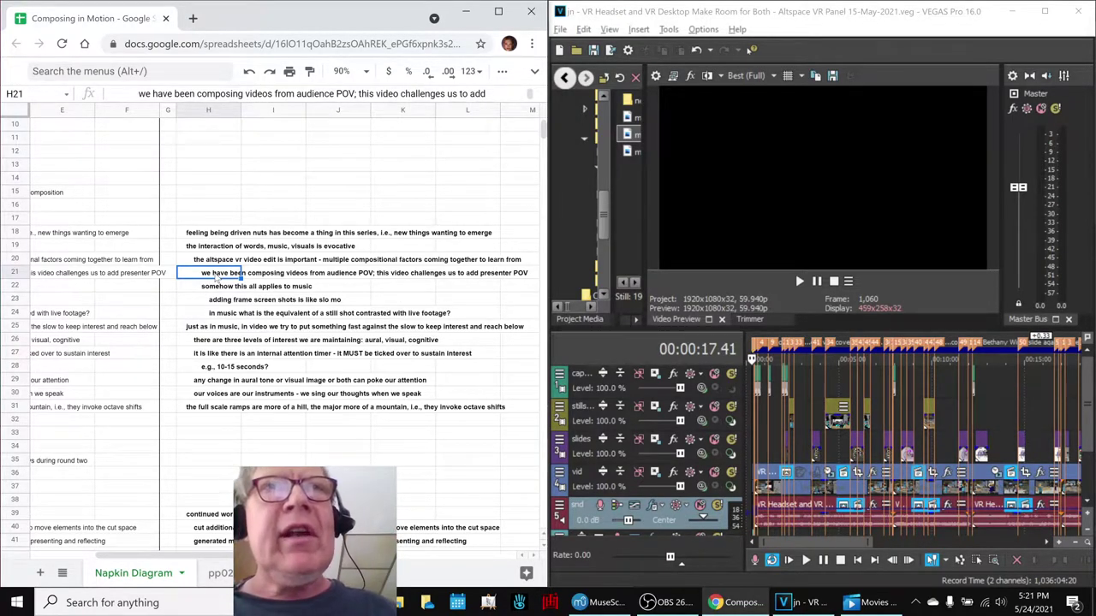
pyautogui.click(212, 289)
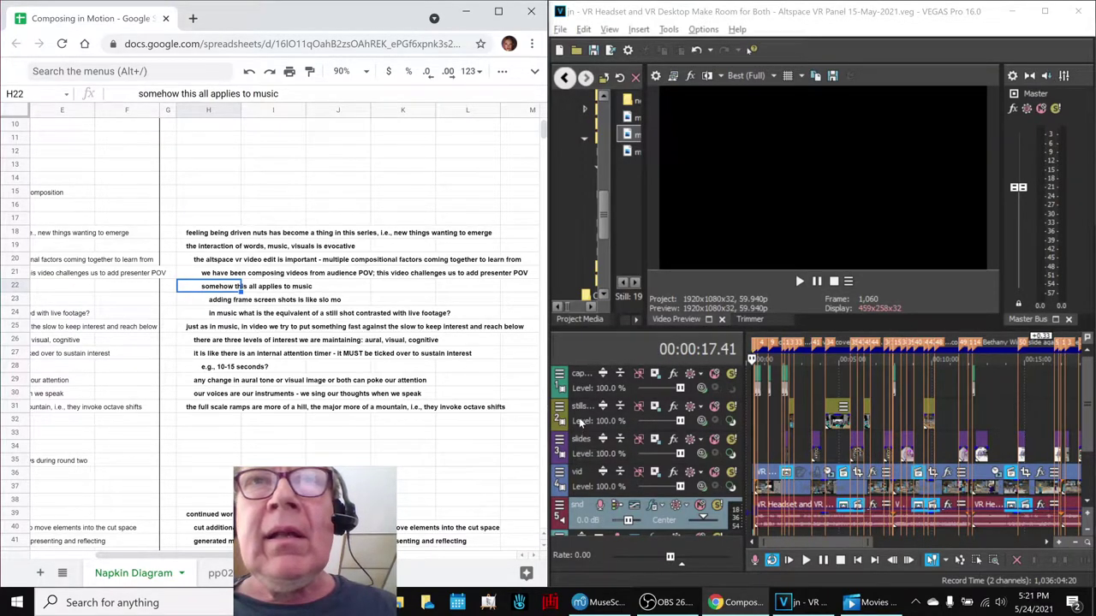
# Extend the stills track event to start at 3:52 and preview the change.
pyautogui.click(580, 419)
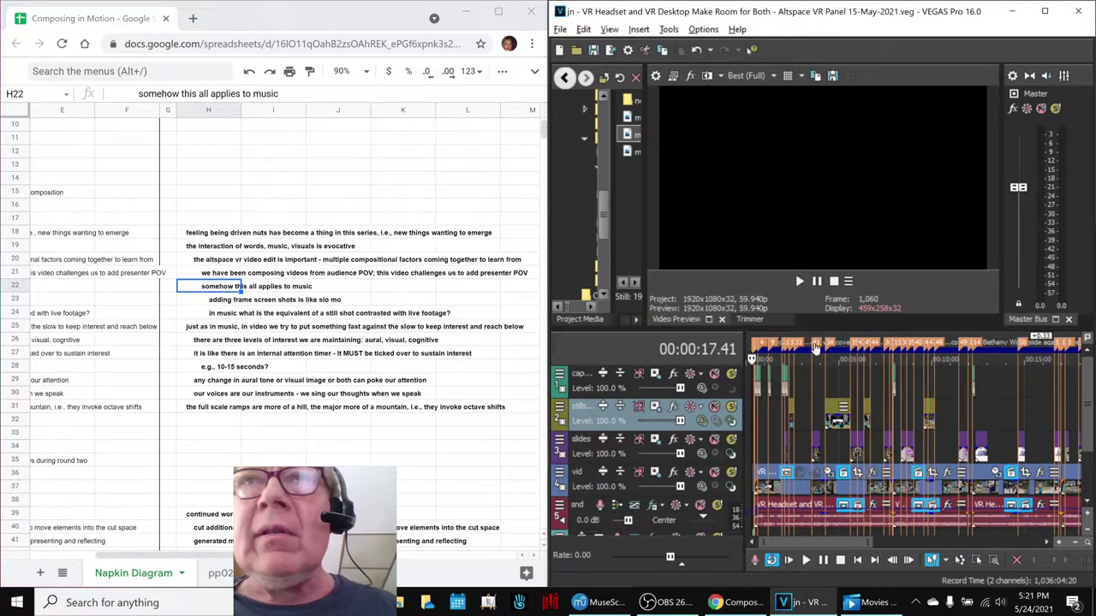
pyautogui.click(825, 403)
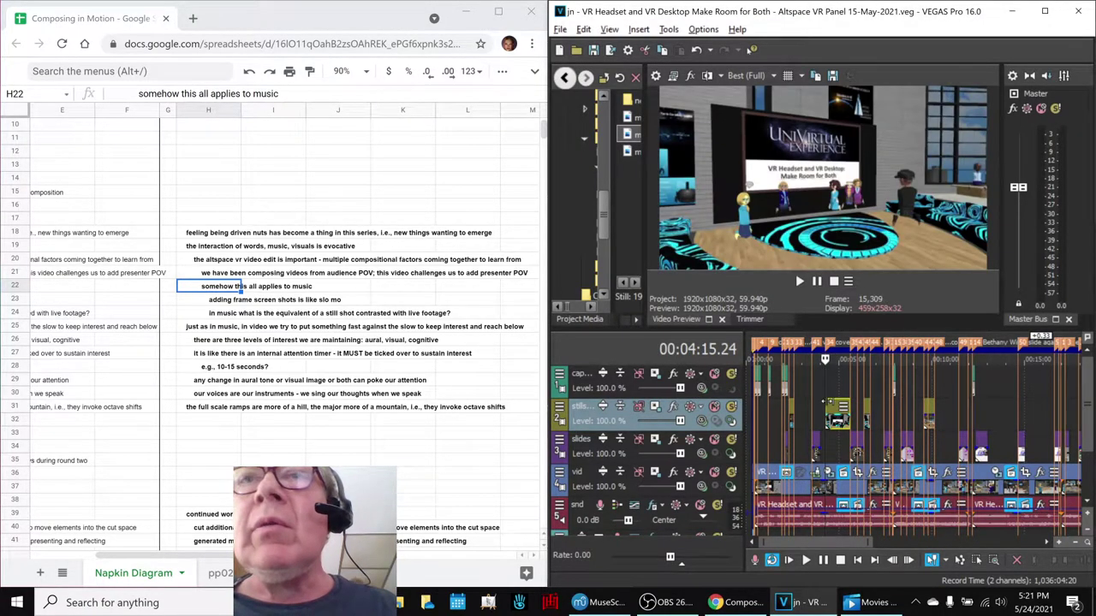
pyautogui.moveTo(825, 402); pyautogui.dragTo(820, 400)
pyautogui.press('space')
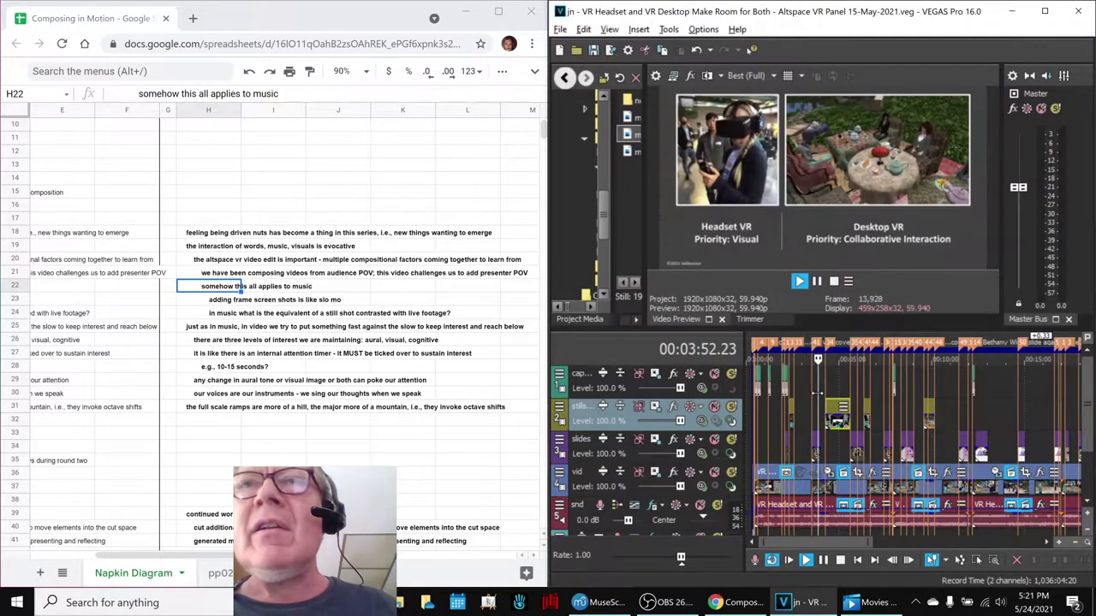
pyautogui.press('space')
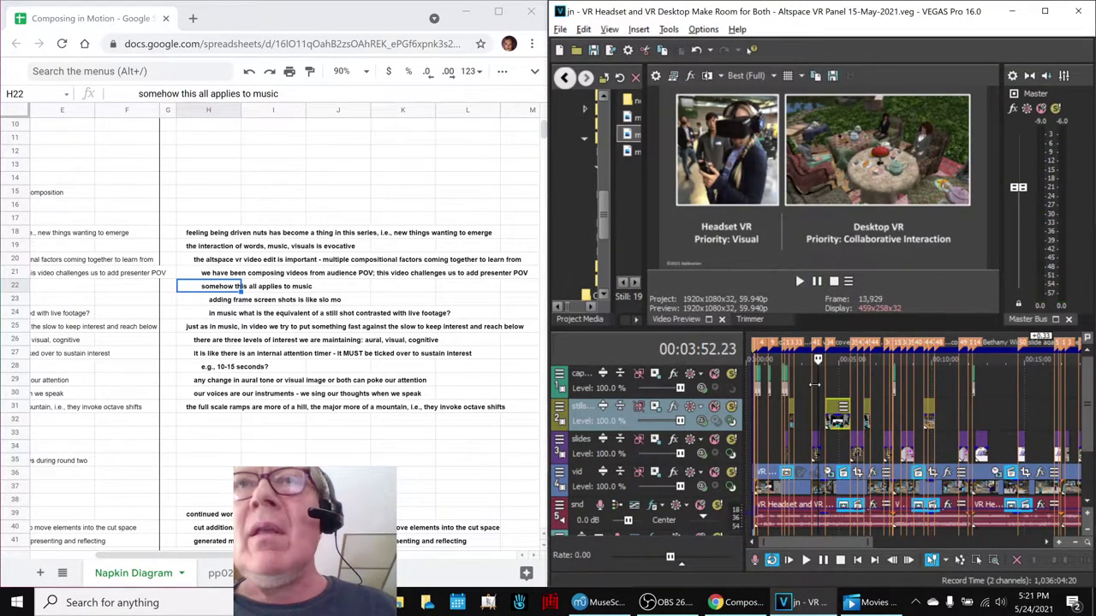
# Replay the panel video from nearby points, then jump to the final Headset VR versus Desktop VR slide.
pyautogui.scroll(6, 818, 373)
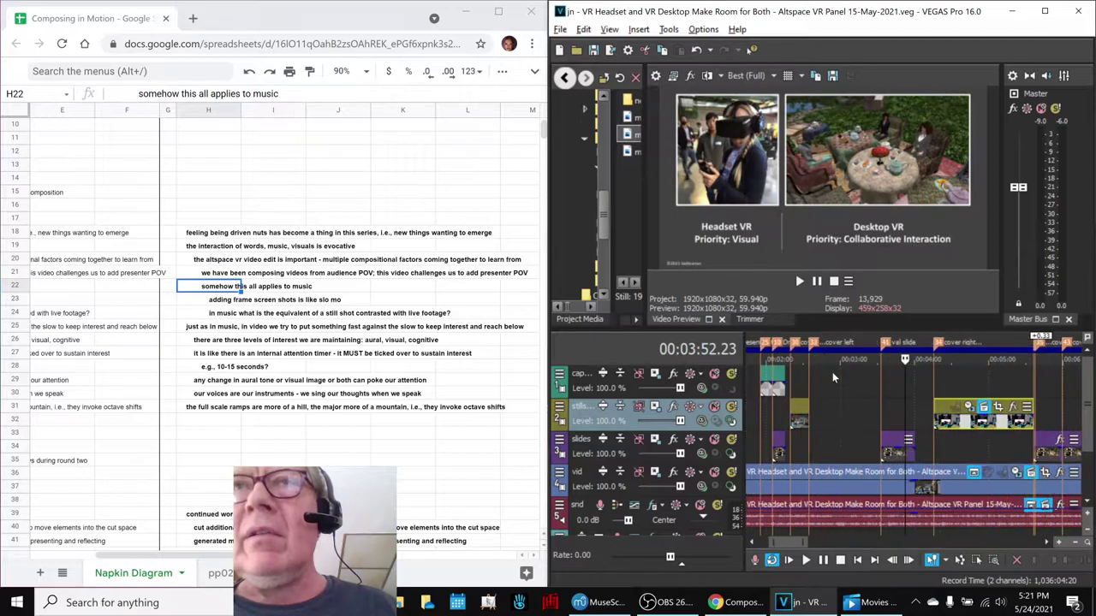
pyautogui.click(810, 343)
pyautogui.press('space')
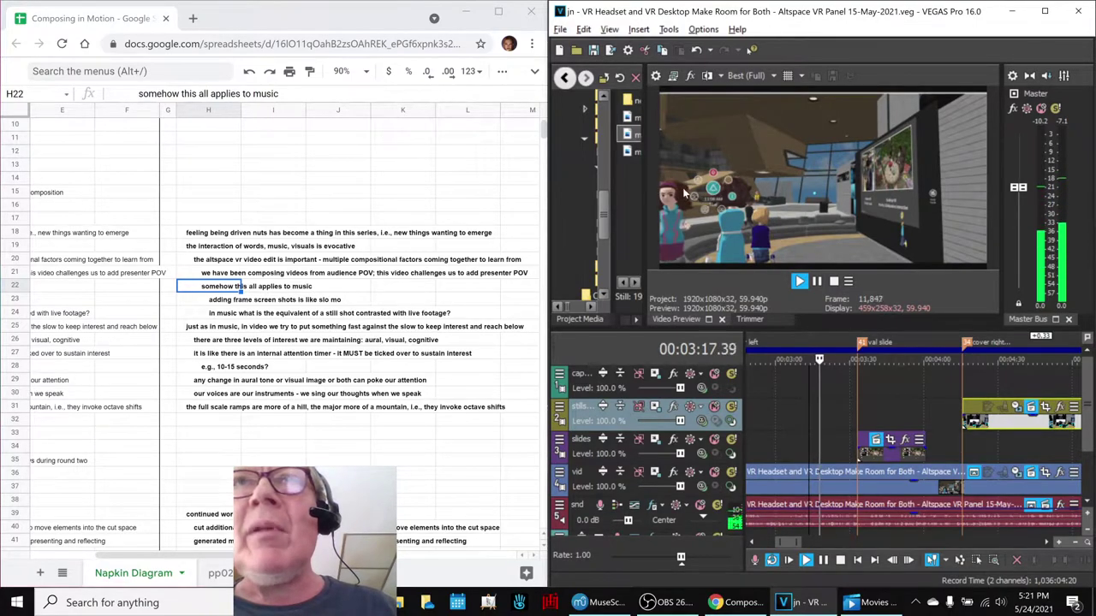
pyautogui.press('space')
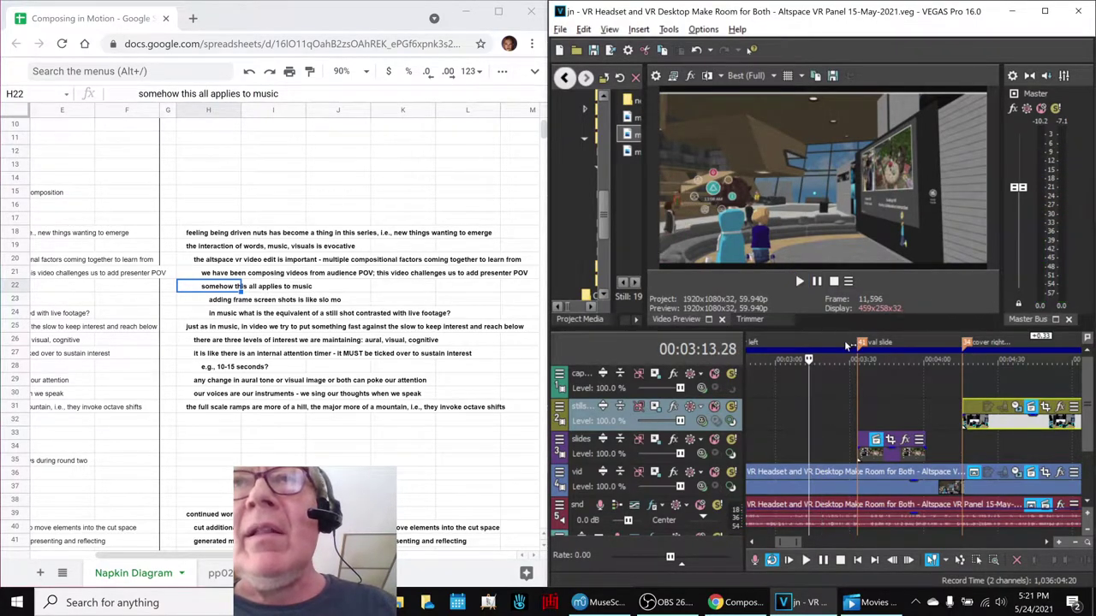
pyautogui.click(848, 343)
pyautogui.press('space')
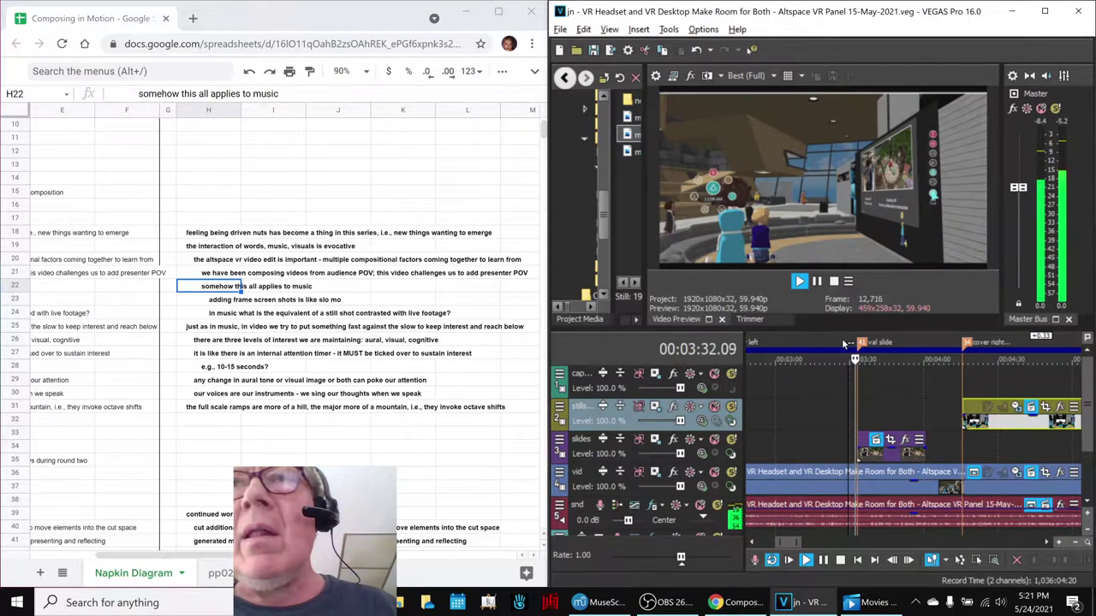
pyautogui.press('space')
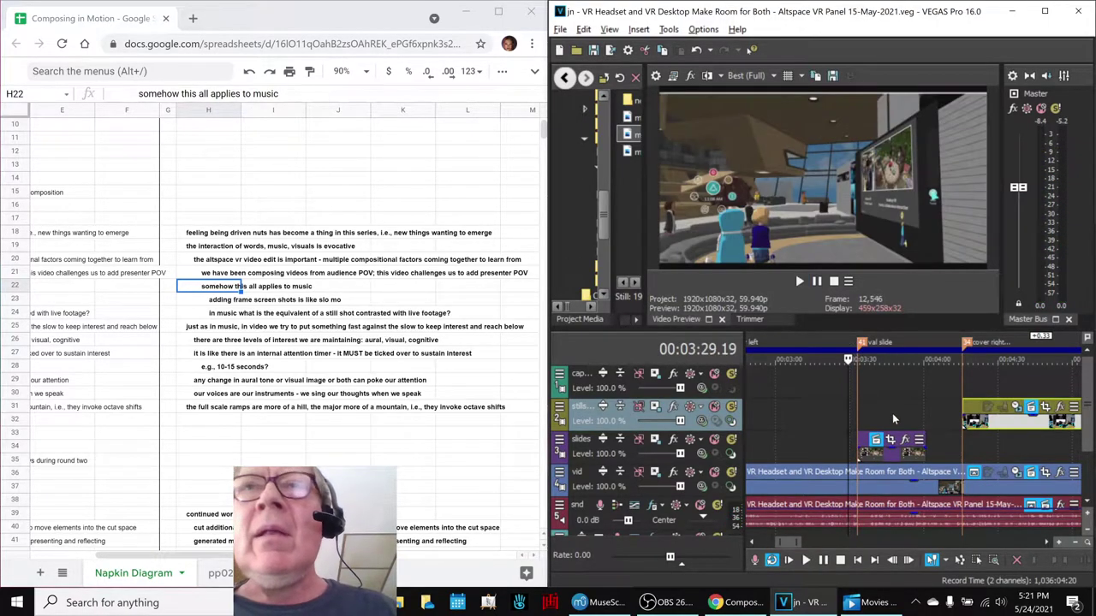
pyautogui.click(863, 343)
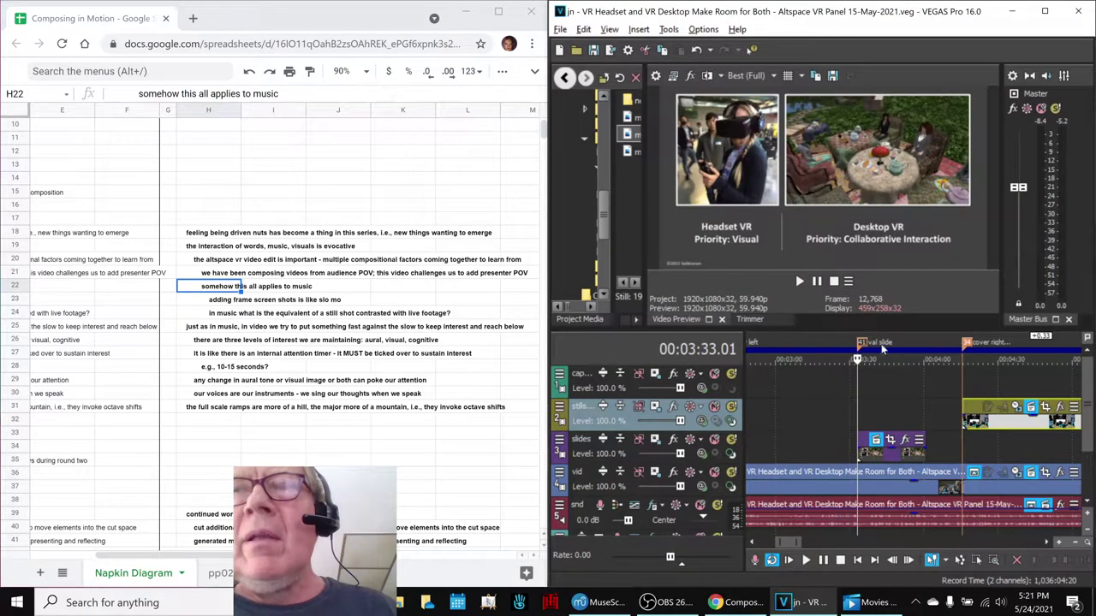
# Play the panel video briefly from just past 4:00 and again from about 4:09.
pyautogui.click(934, 342)
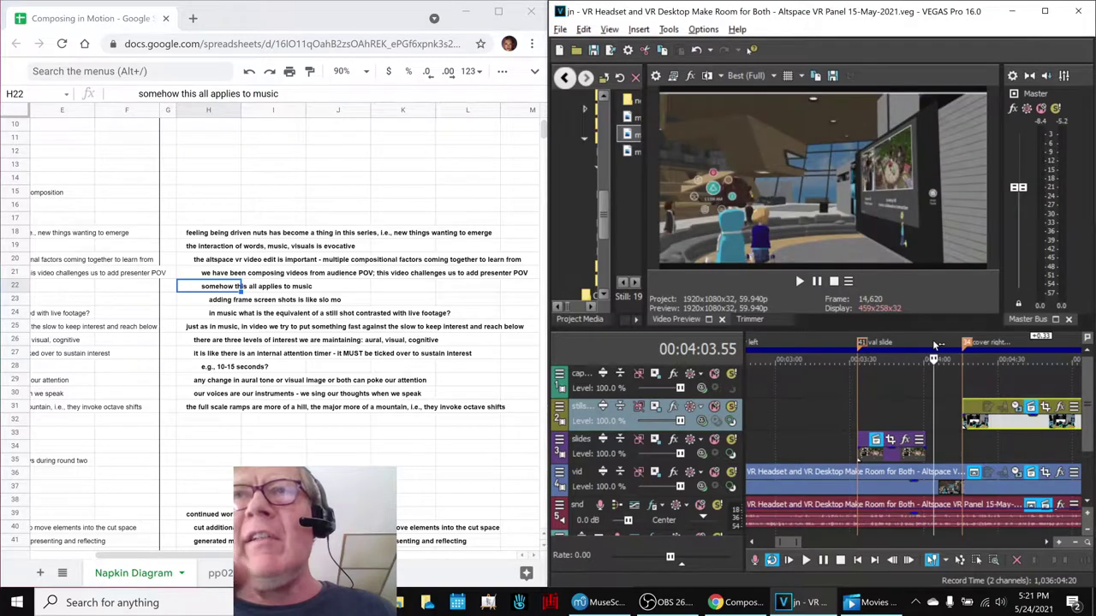
pyautogui.press('space')
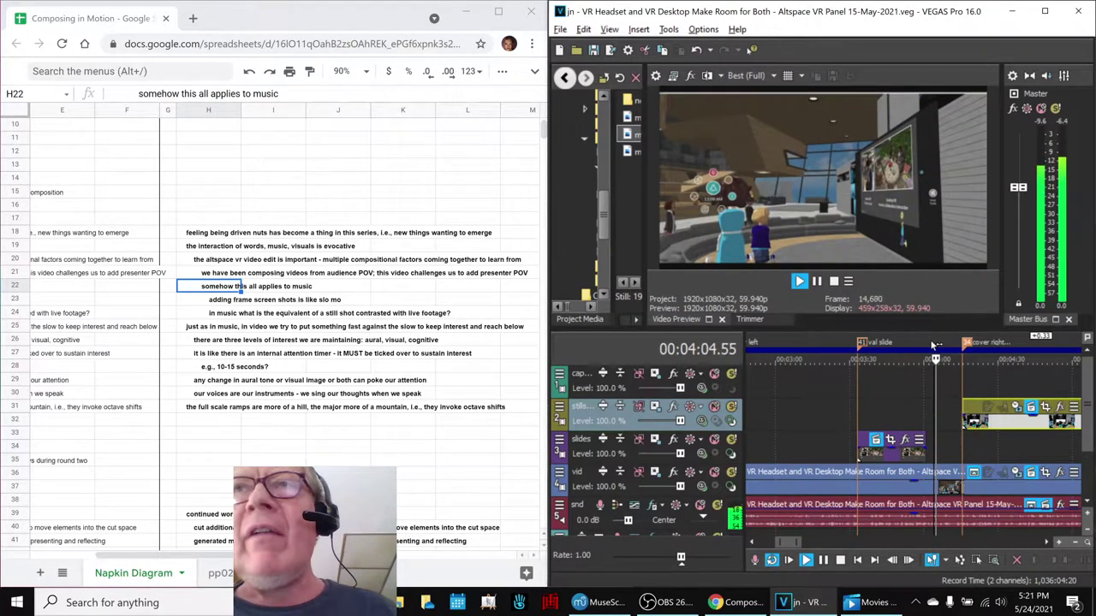
pyautogui.press('space')
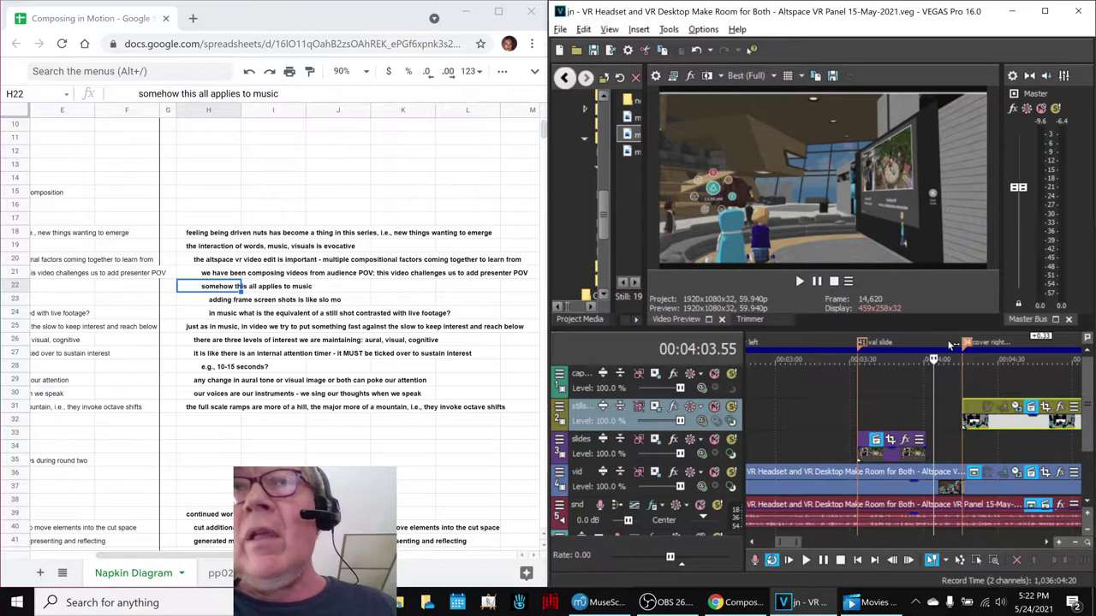
pyautogui.click(948, 345)
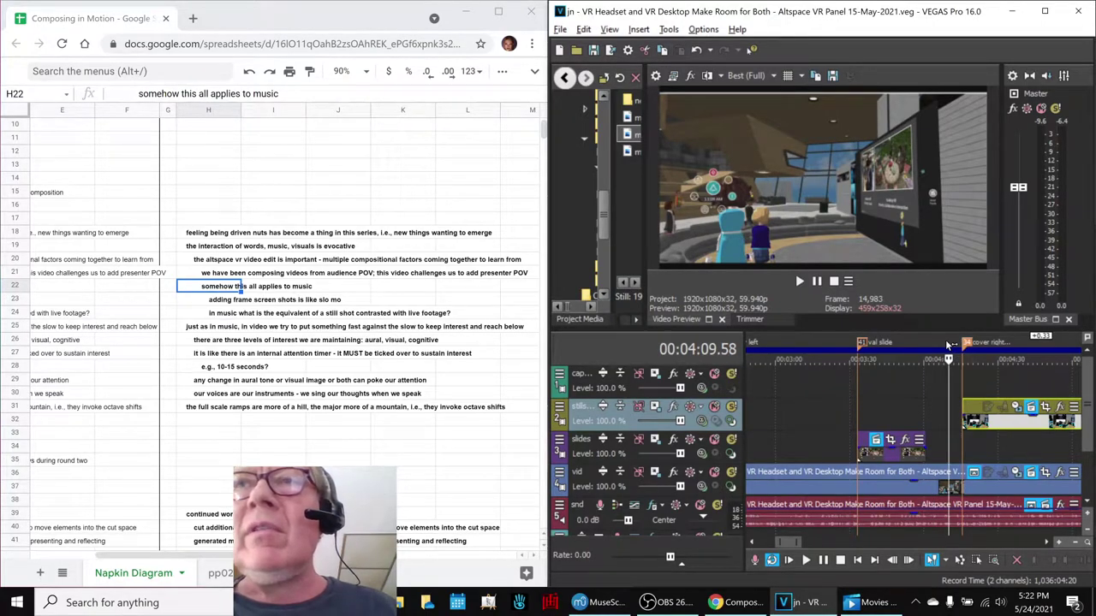
pyautogui.press('space')
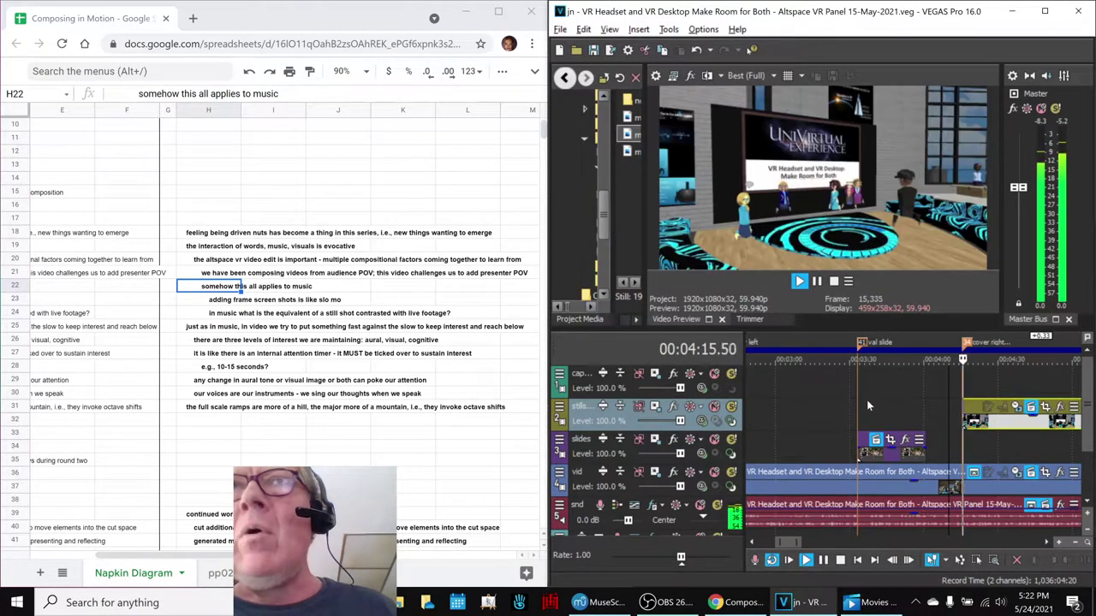
pyautogui.press('space')
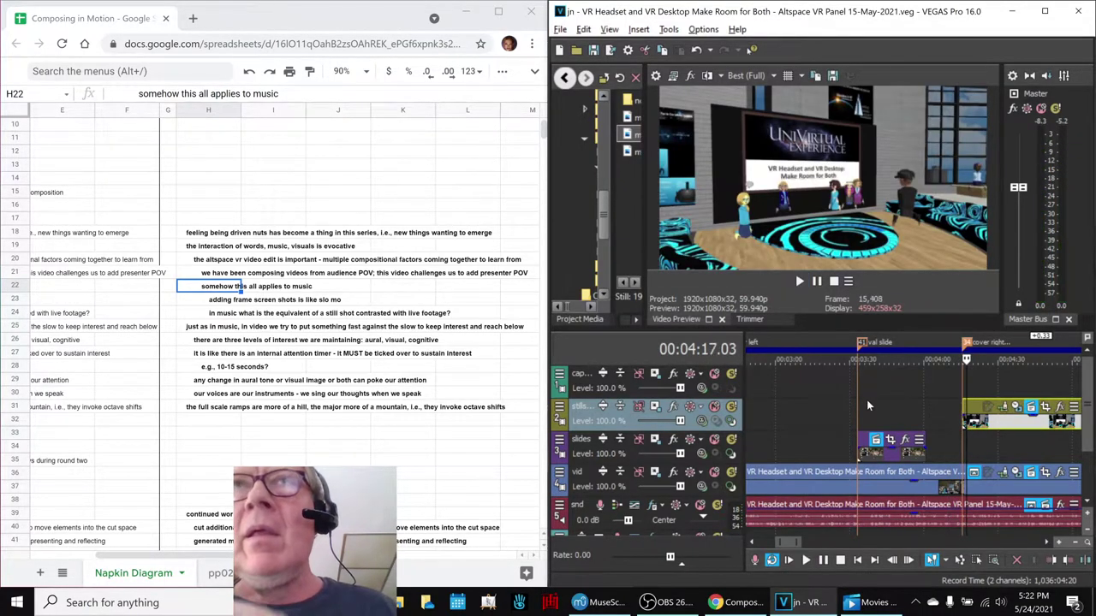
# Point out the attention note in H29 and three-levels-of-interest note in H26, then minimize VEGAS Pro.
pyautogui.click(212, 385)
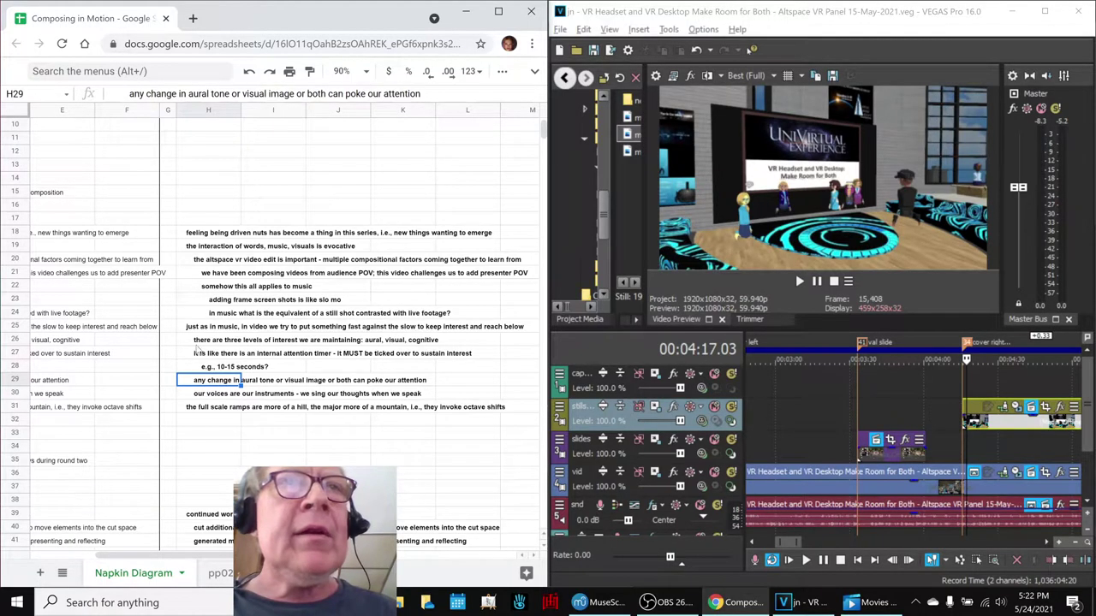
pyautogui.click(210, 340)
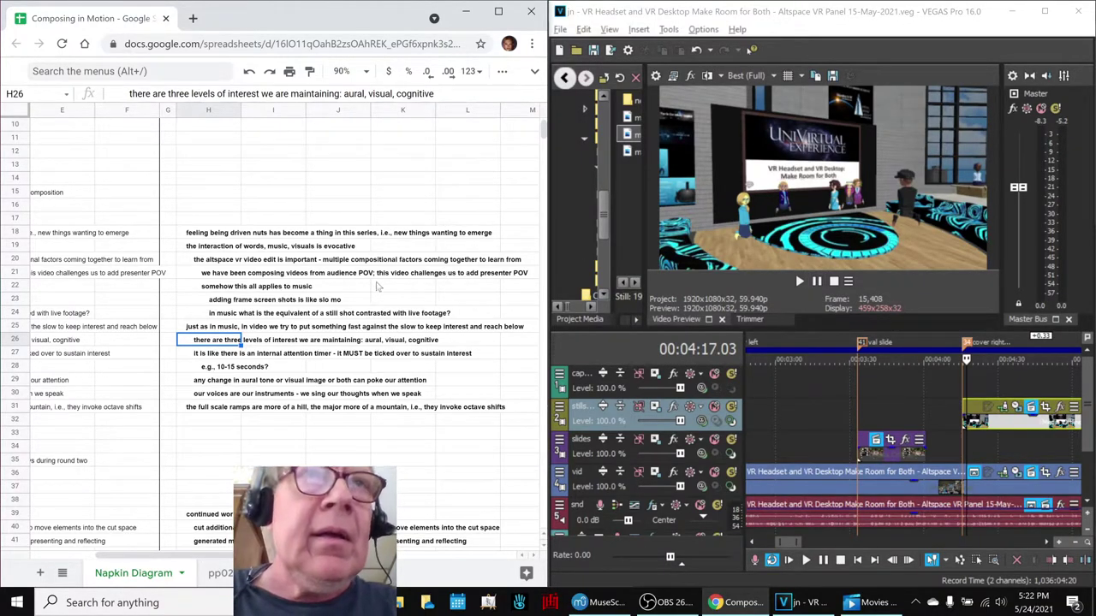
pyautogui.click(197, 385)
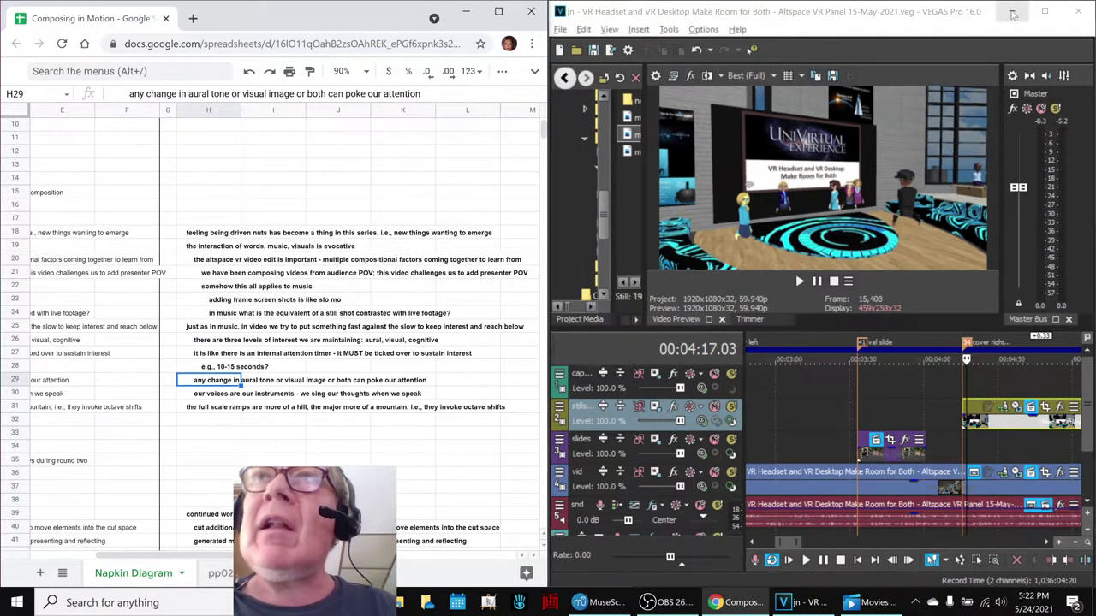
pyautogui.click(1013, 14)
pyautogui.click(1013, 15)
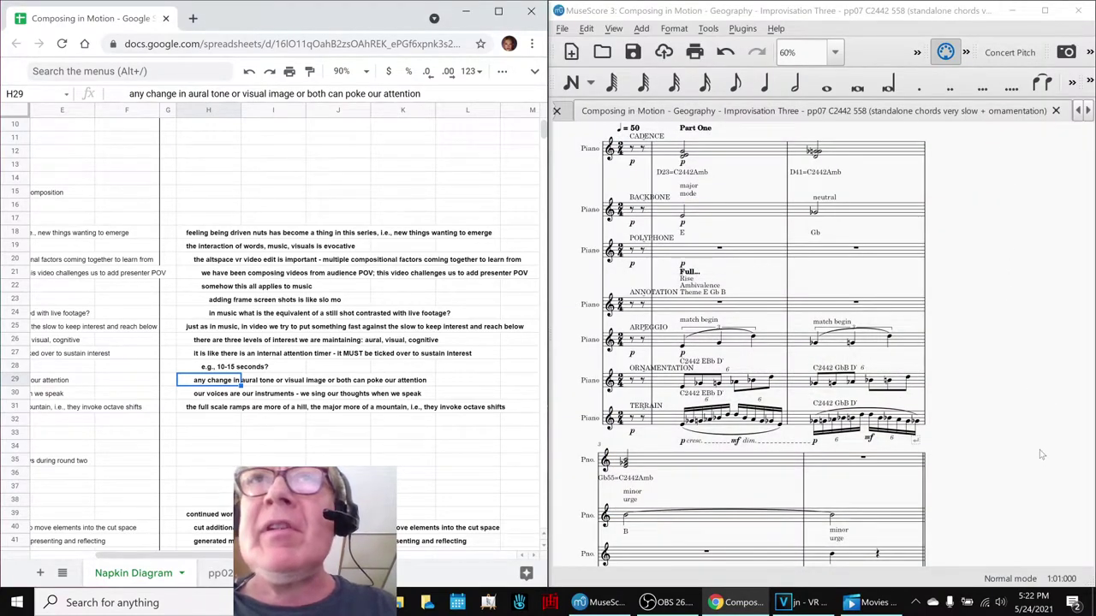
# Switch to the Geography - Improvisation One score.
pyautogui.click(1088, 111)
pyautogui.click(1087, 110)
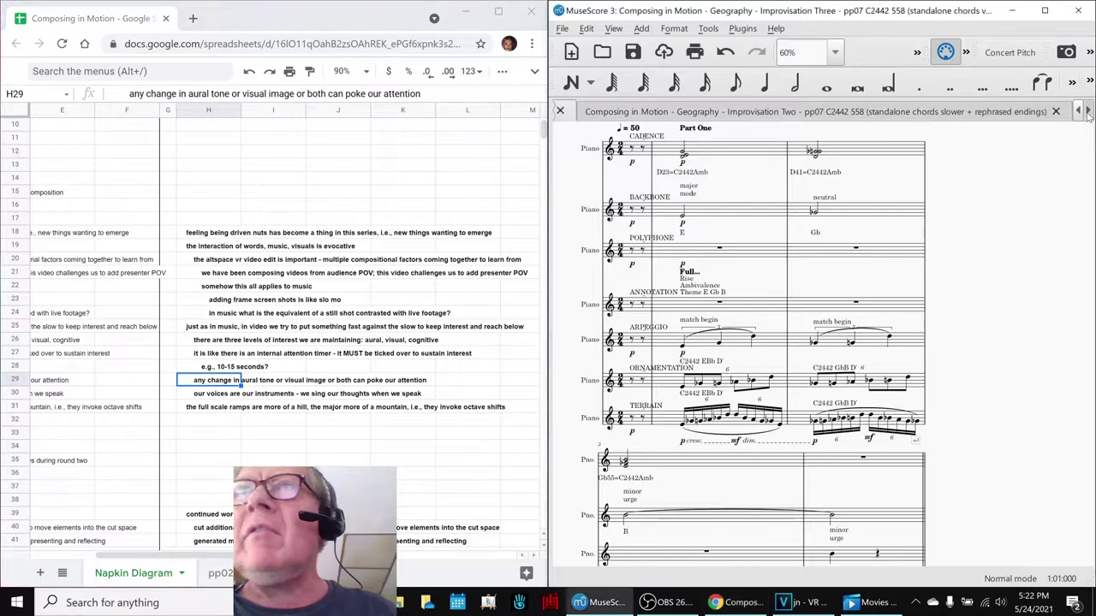
pyautogui.click(1088, 110)
pyautogui.click(1002, 114)
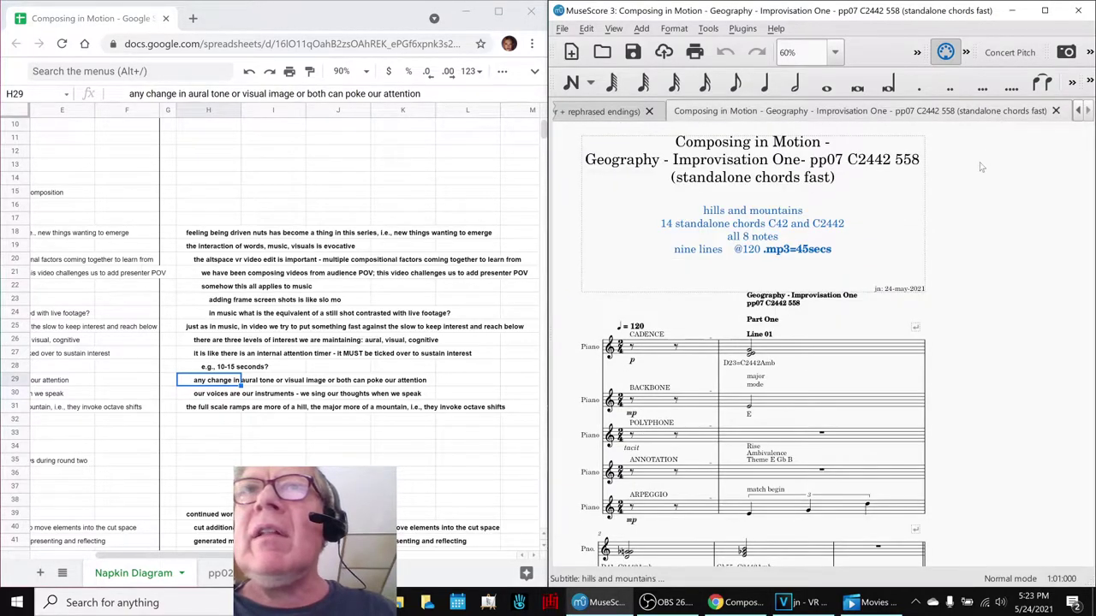
# Change the tempo marking from ♩ = 120 to 60 and play from measure 2.
pyautogui.click(637, 328)
pyautogui.doubleClick(635, 331)
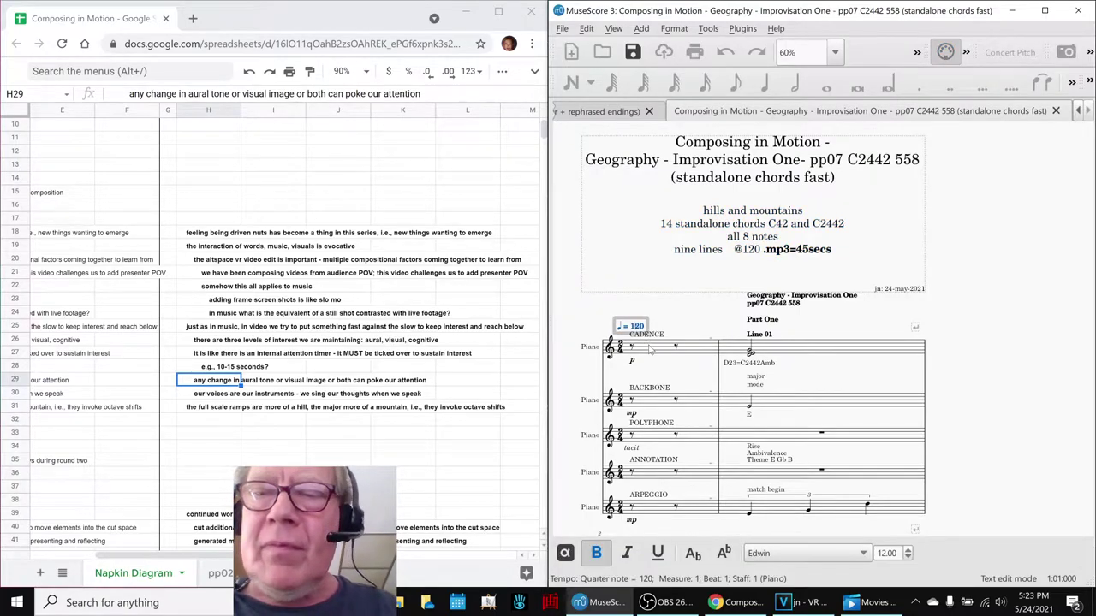
pyautogui.press('BackSpace')
pyautogui.press('BackSpace')
pyautogui.press('BackSpace')
pyautogui.write('60')
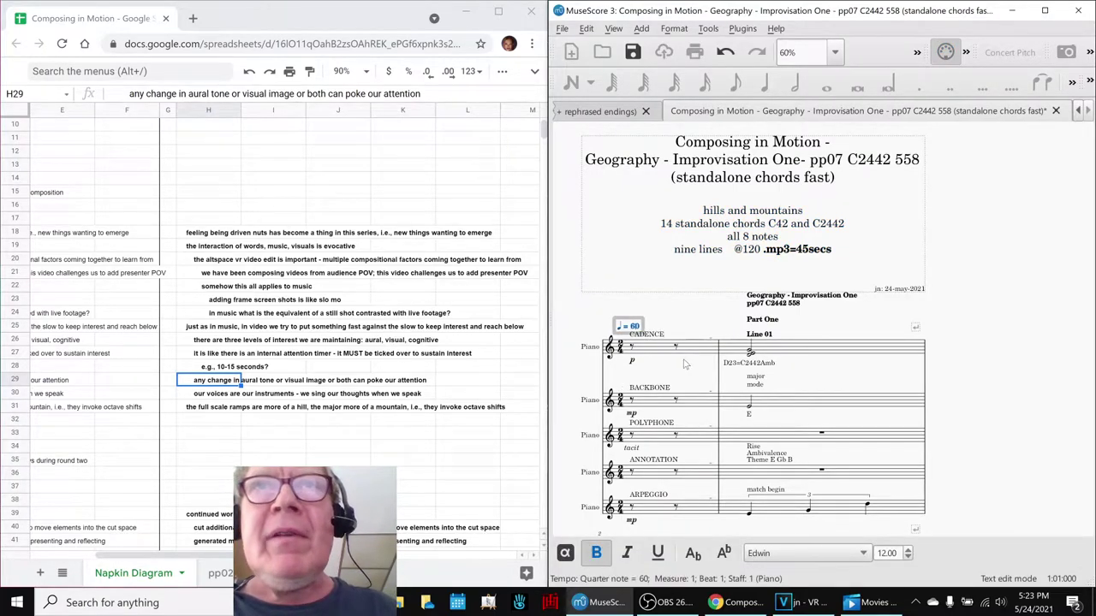
pyautogui.press('Escape')
pyautogui.click(813, 348)
pyautogui.press('space')
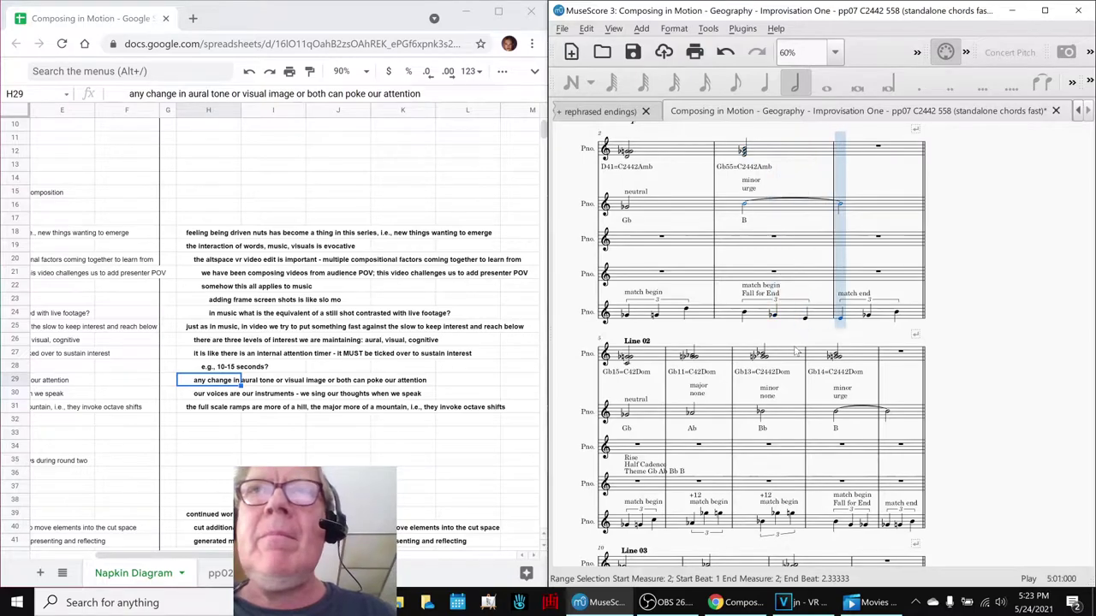
pyautogui.press('space')
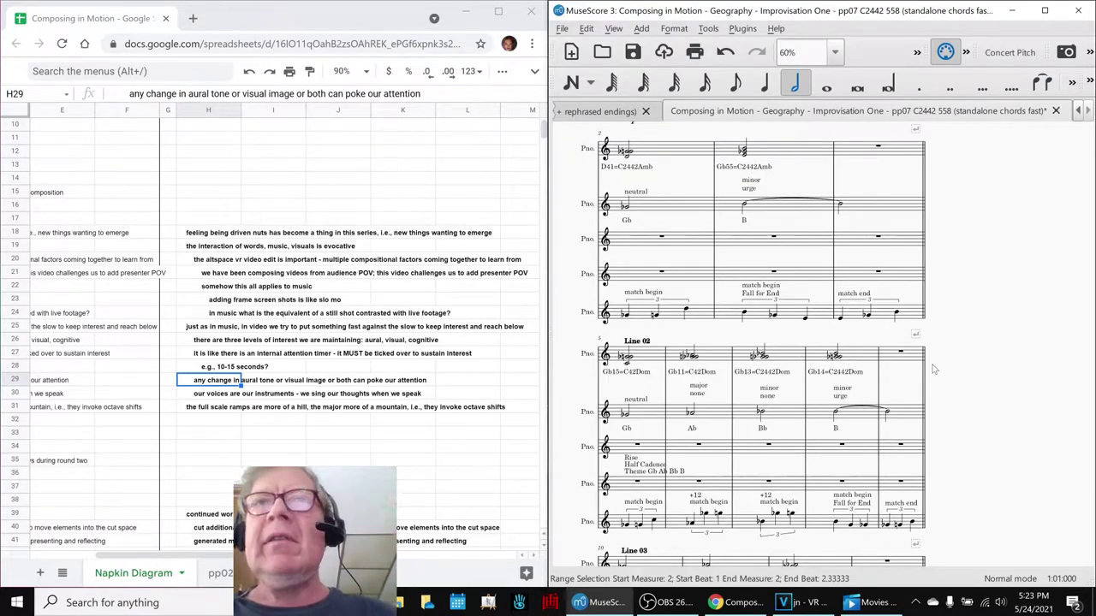
# Undo the tempo change back to ♩ = 120 and replay measure 2 of the Cadence staff.
pyautogui.scroll(10, 934, 369)
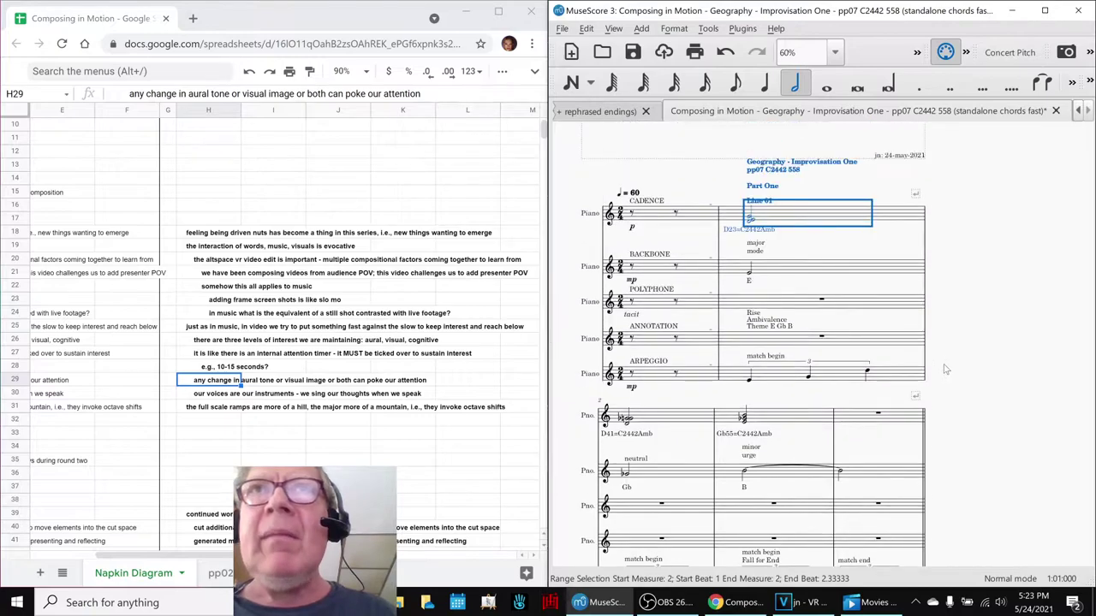
pyautogui.click(949, 360)
pyautogui.hotkey('ctrl', 'z')
pyautogui.click(811, 398)
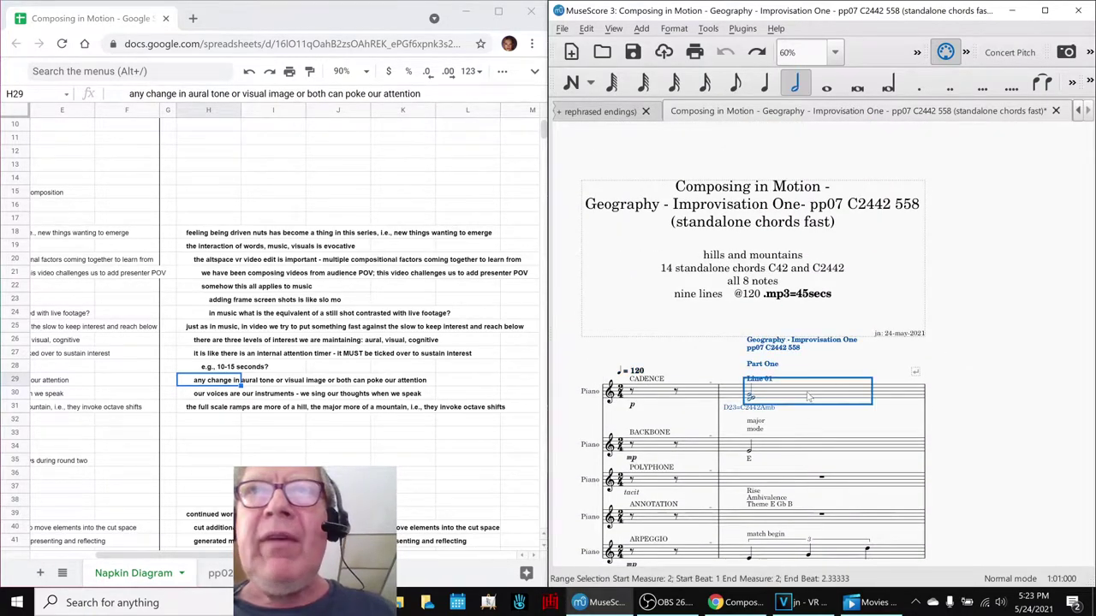
pyautogui.scroll(-3, 808, 396)
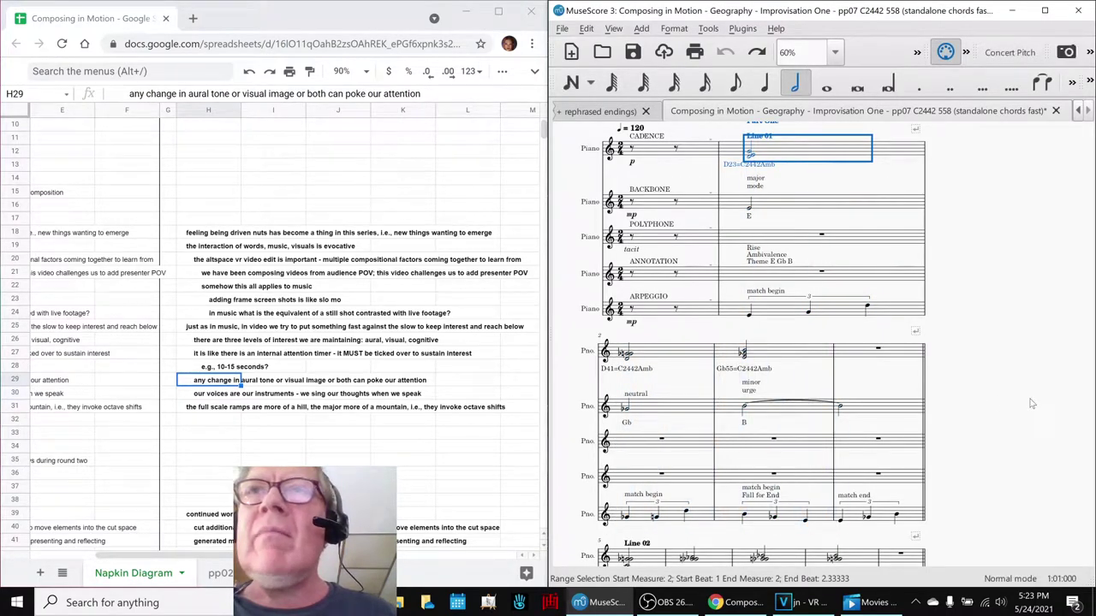
pyautogui.press('Escape')
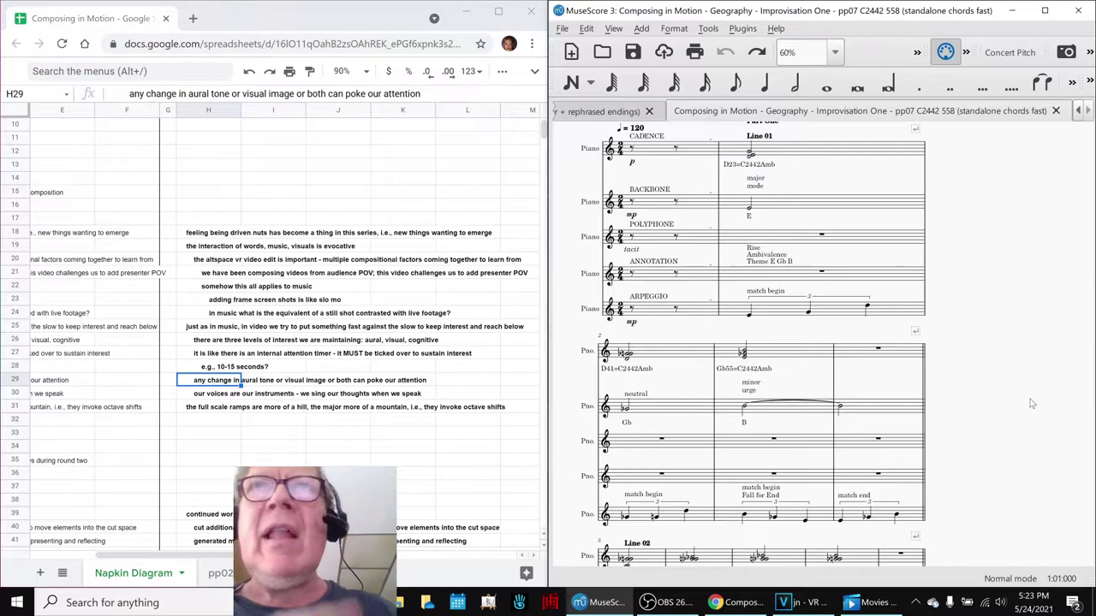
pyautogui.click(591, 111)
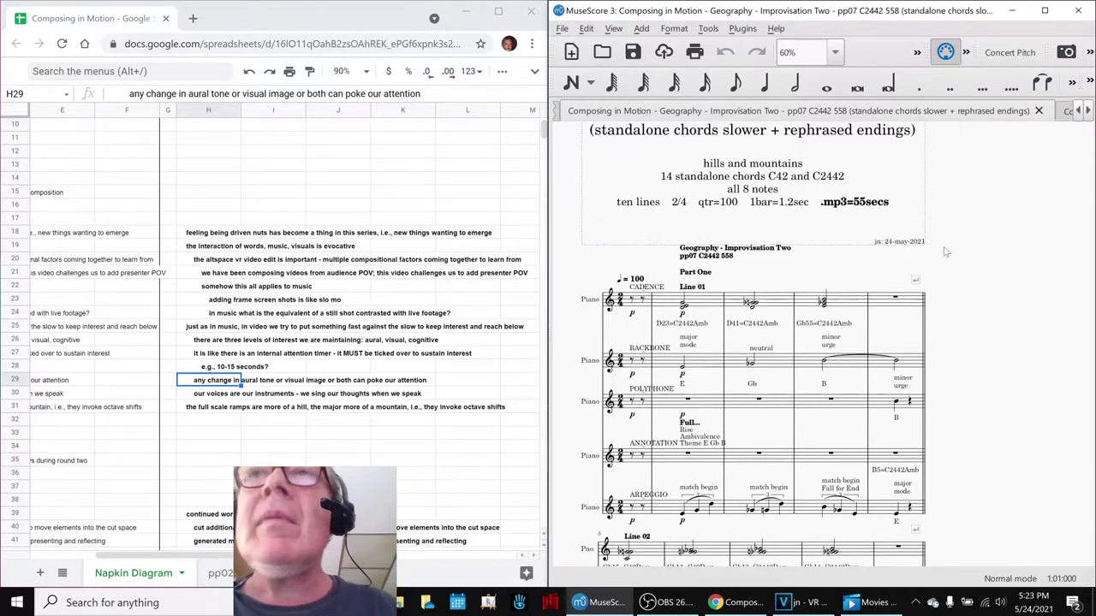
# Change the info text's mp3 length from 55secs to 106secs and save the score.
pyautogui.doubleClick(860, 205)
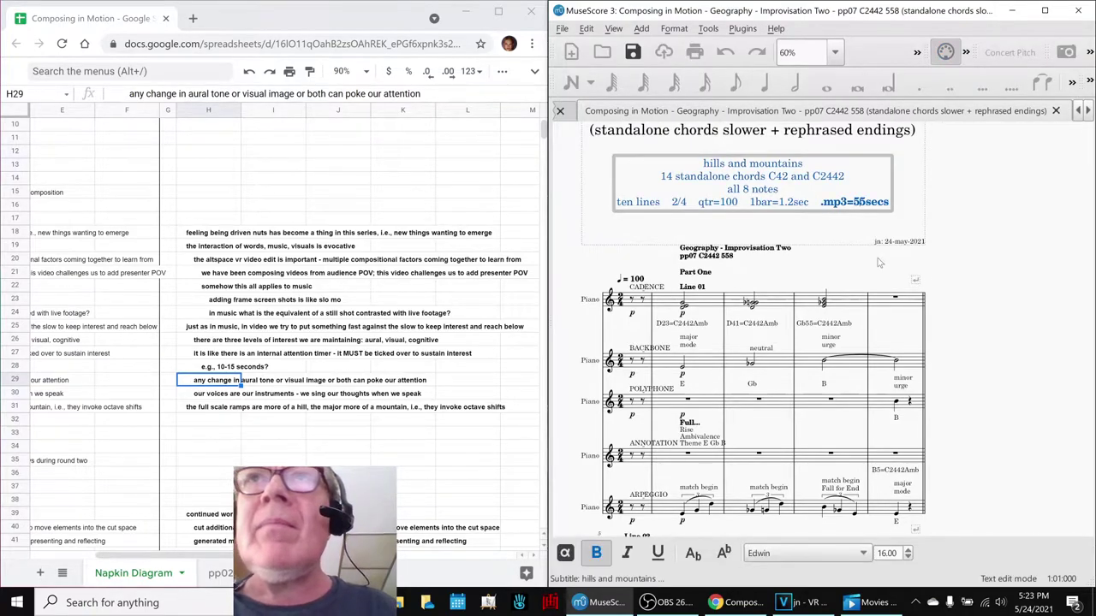
pyautogui.write('106')
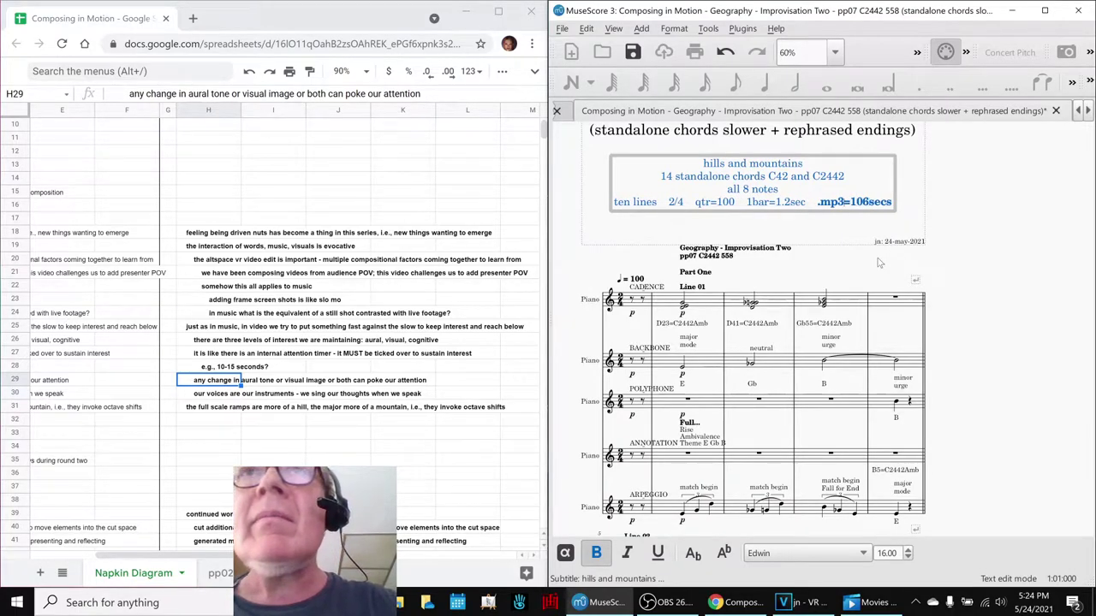
pyautogui.click(989, 289)
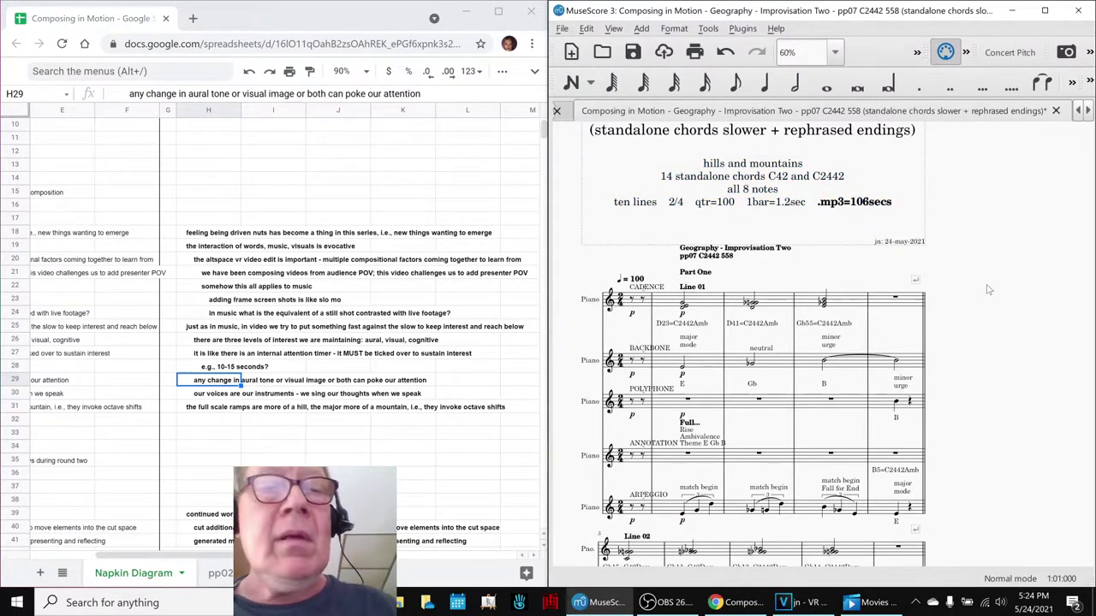
pyautogui.hotkey('ctrl', 's')
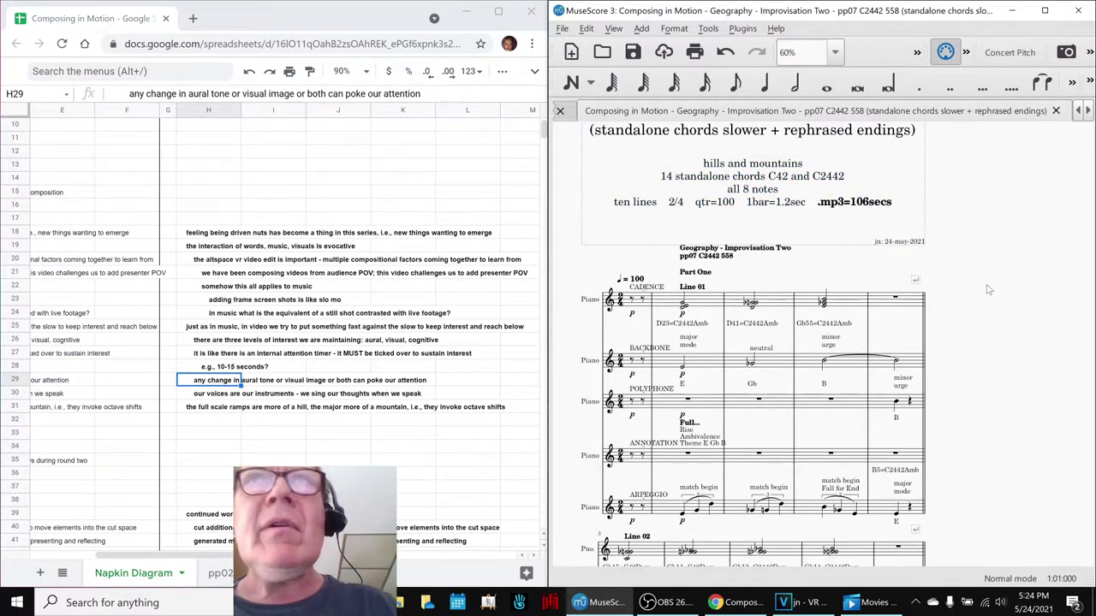
# Play the Improvisation Two score from the first Line 01 measure, then stop.
pyautogui.click(711, 310)
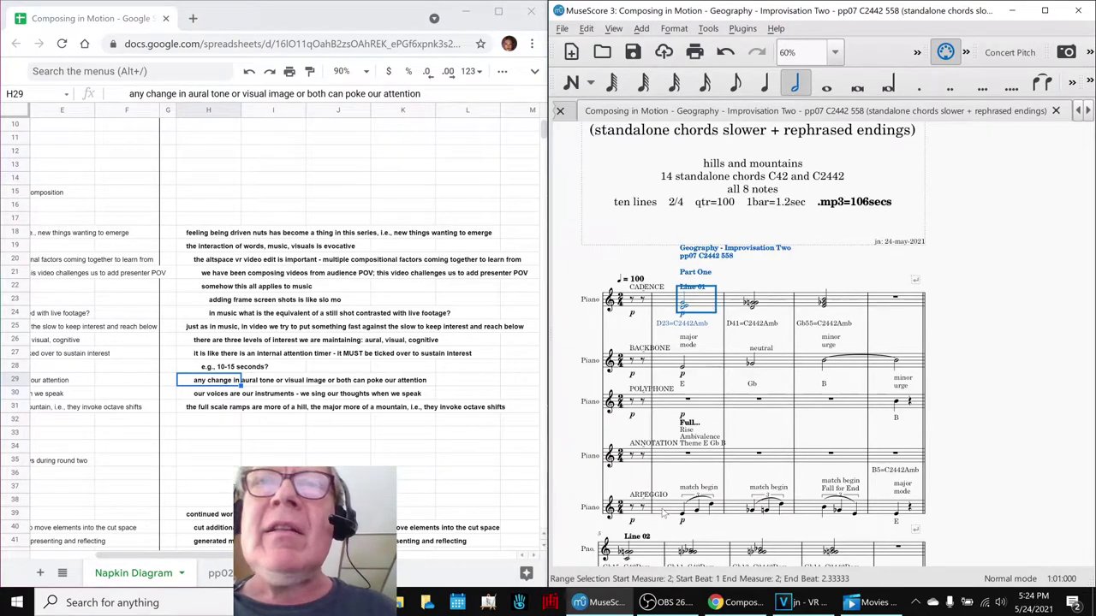
pyautogui.press('space')
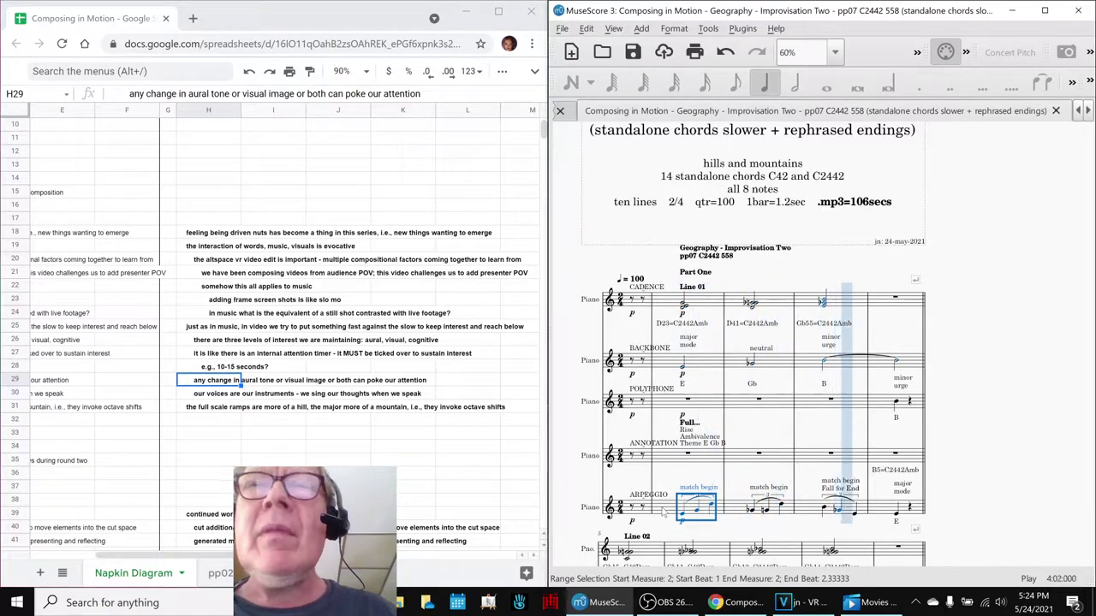
pyautogui.press('space')
pyautogui.press('Escape')
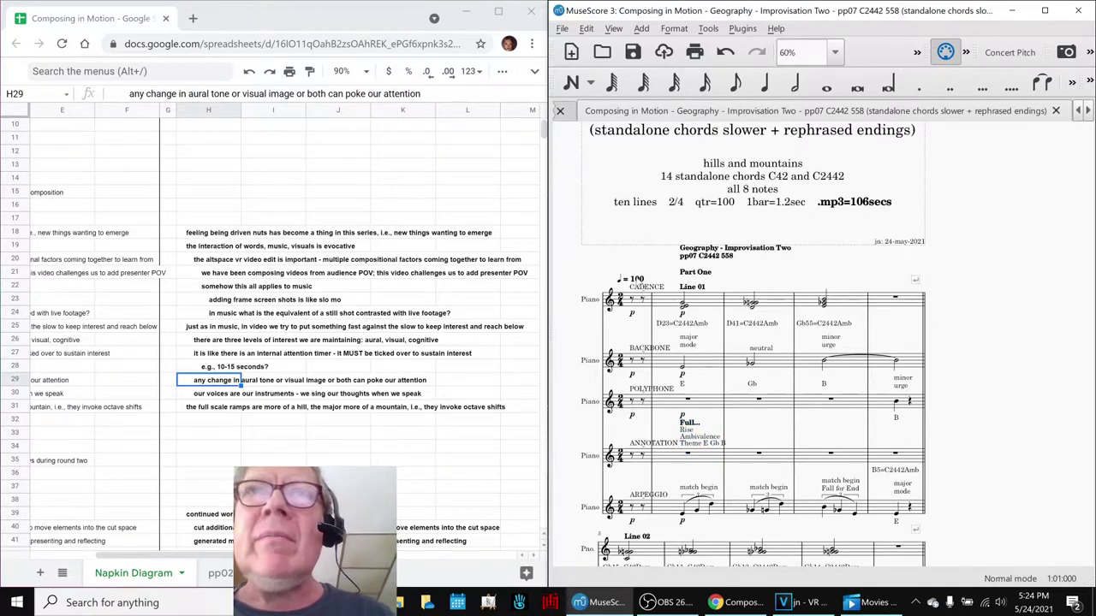
pyautogui.click(637, 283)
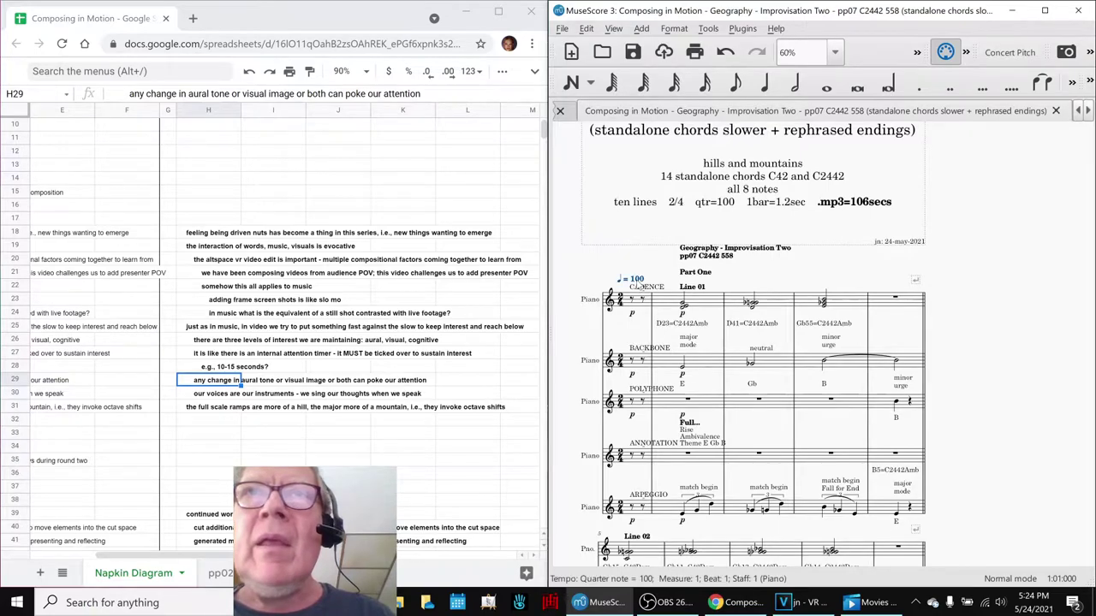
pyautogui.click(704, 368)
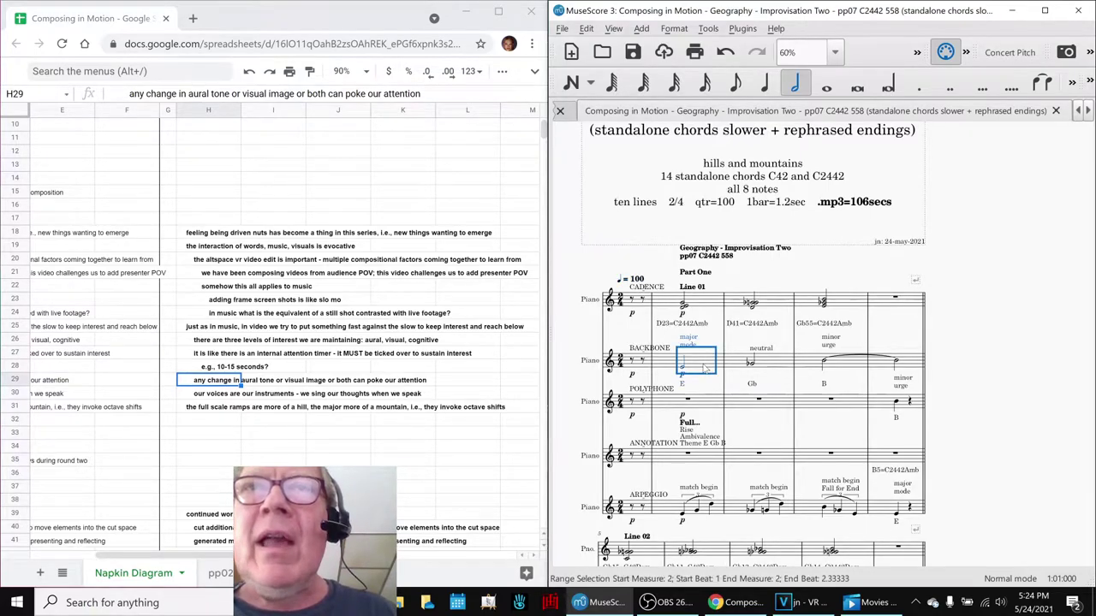
pyautogui.press('space')
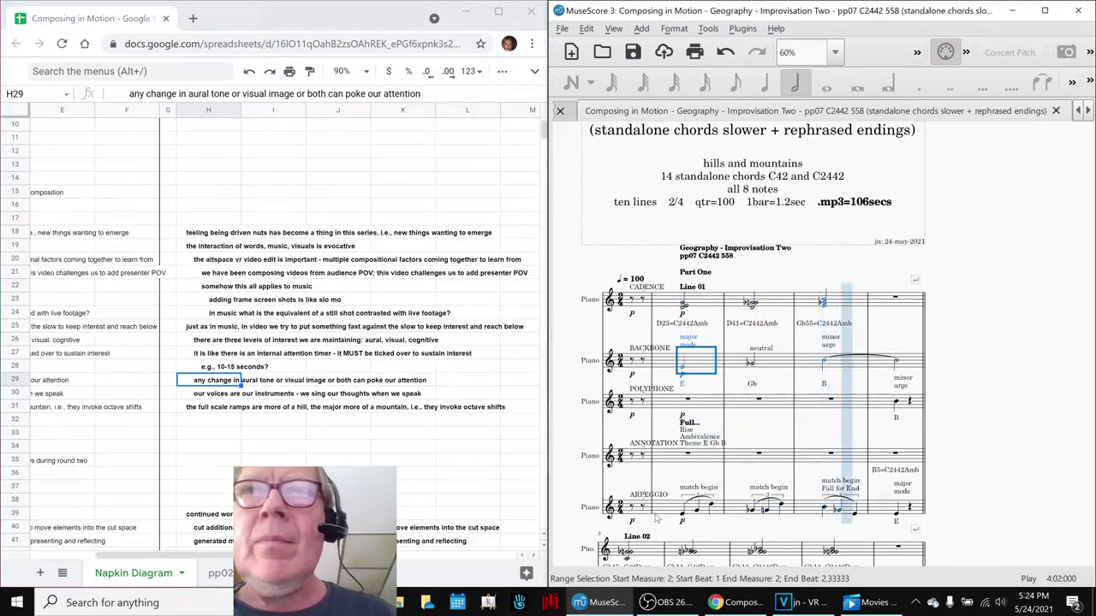
pyautogui.press('space')
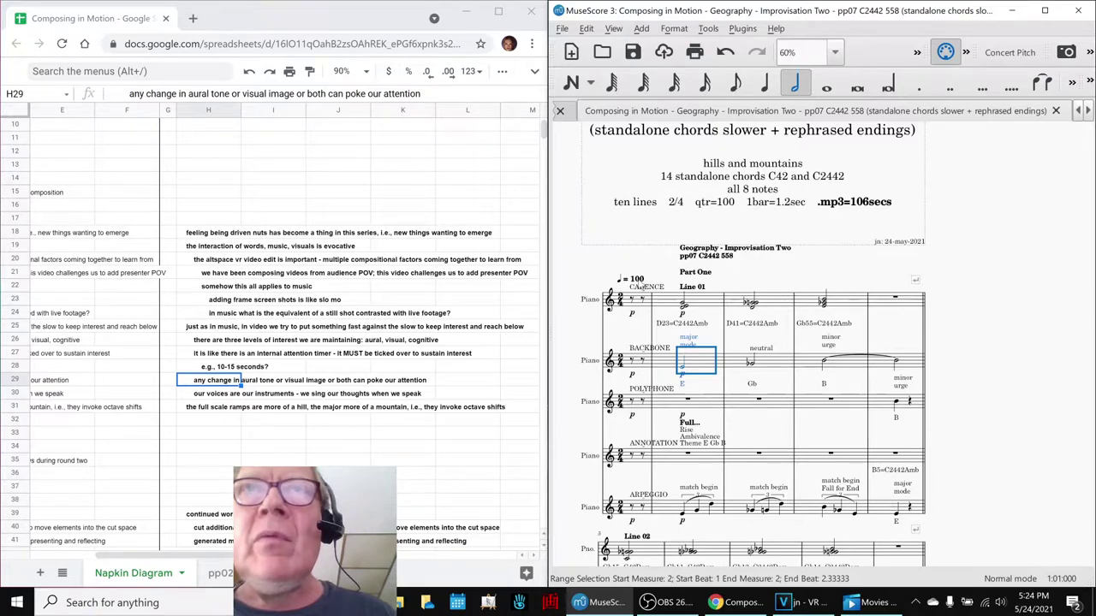
pyautogui.doubleClick(638, 279)
pyautogui.press('BackSpace')
pyautogui.press('BackSpace')
pyautogui.press('BackSpace')
pyautogui.write('50')
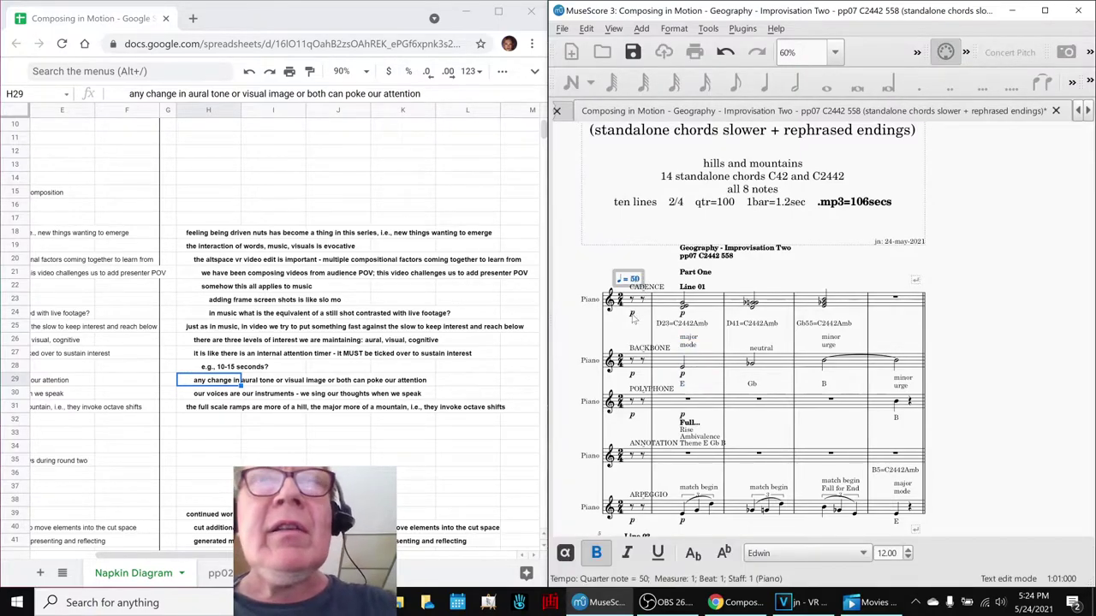
pyautogui.click(637, 257)
pyautogui.hotkey('ctrl', 'Home')
pyautogui.press('space')
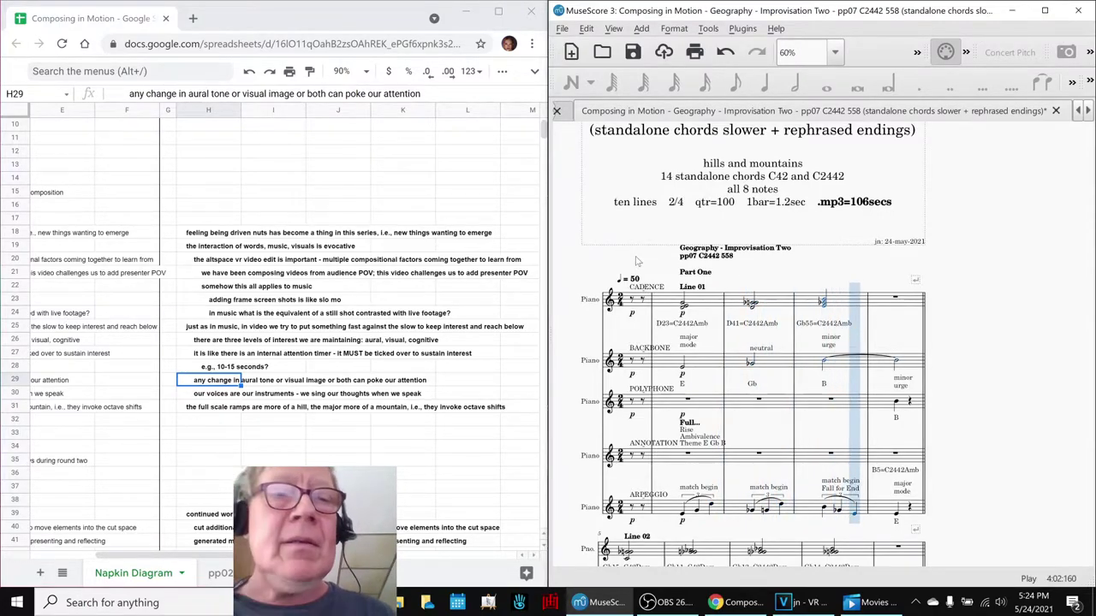
pyautogui.hotkey('ctrl', 'z')
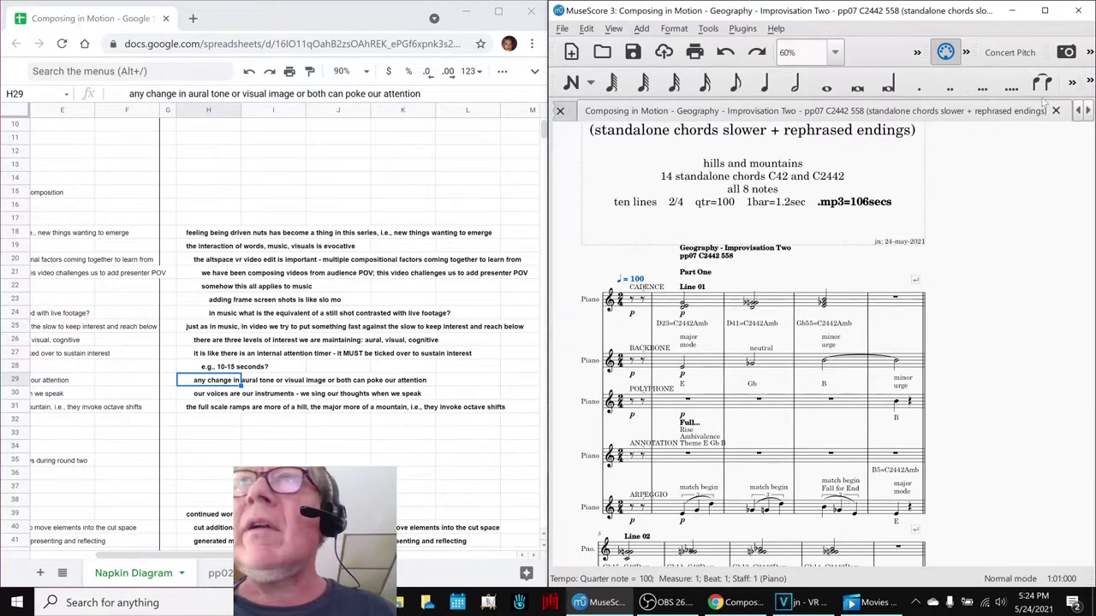
# Return to the Improvisation Three score and select measure 2 of the CADENCE staff.
pyautogui.click(1084, 113)
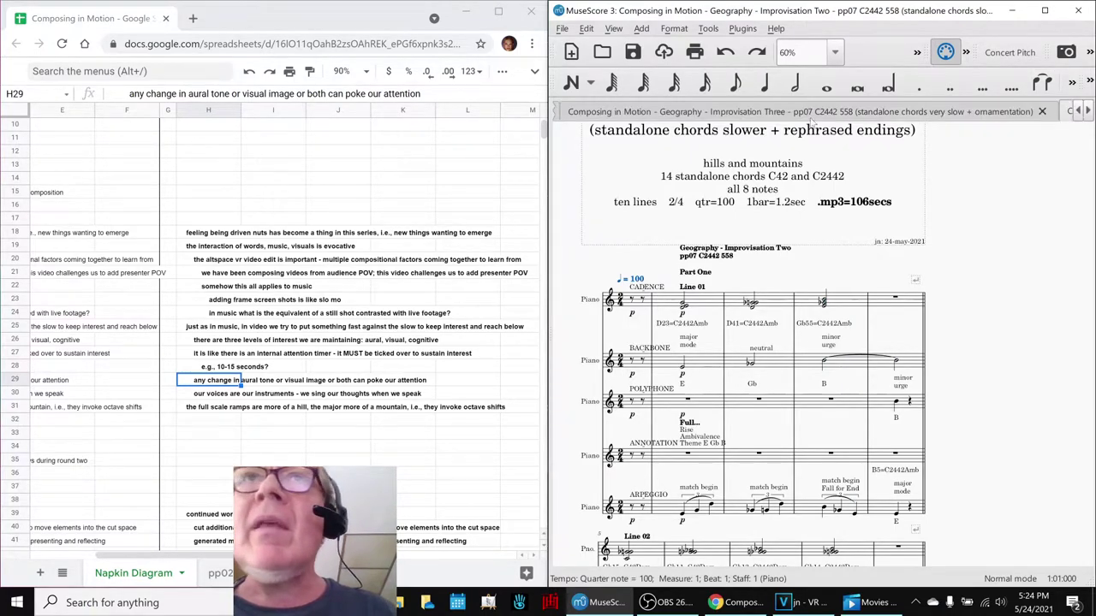
pyautogui.click(797, 121)
pyautogui.scroll(1, 728, 219)
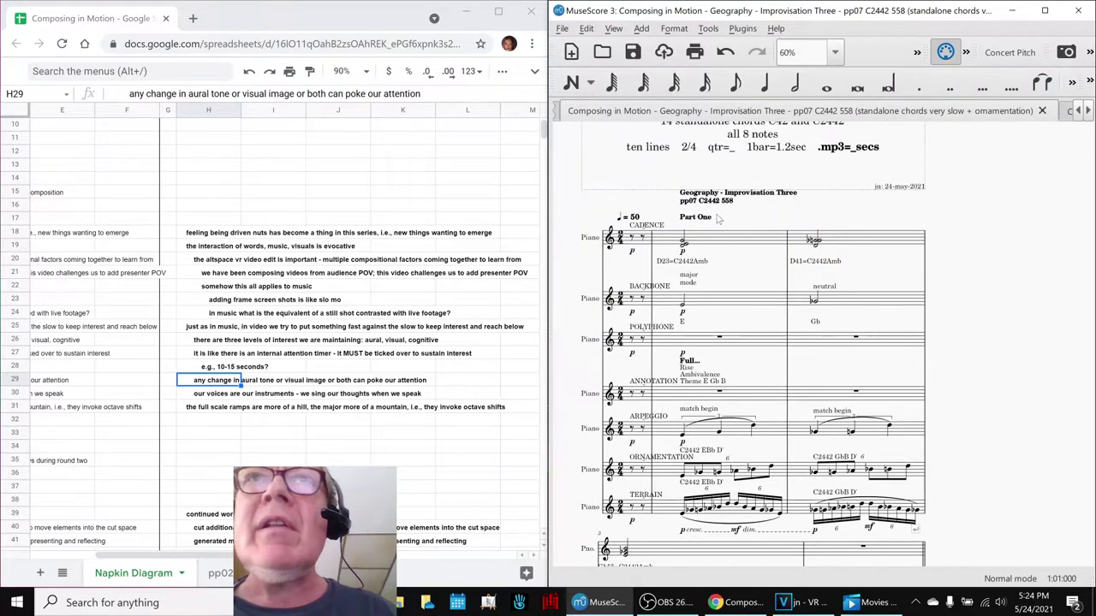
pyautogui.click(725, 242)
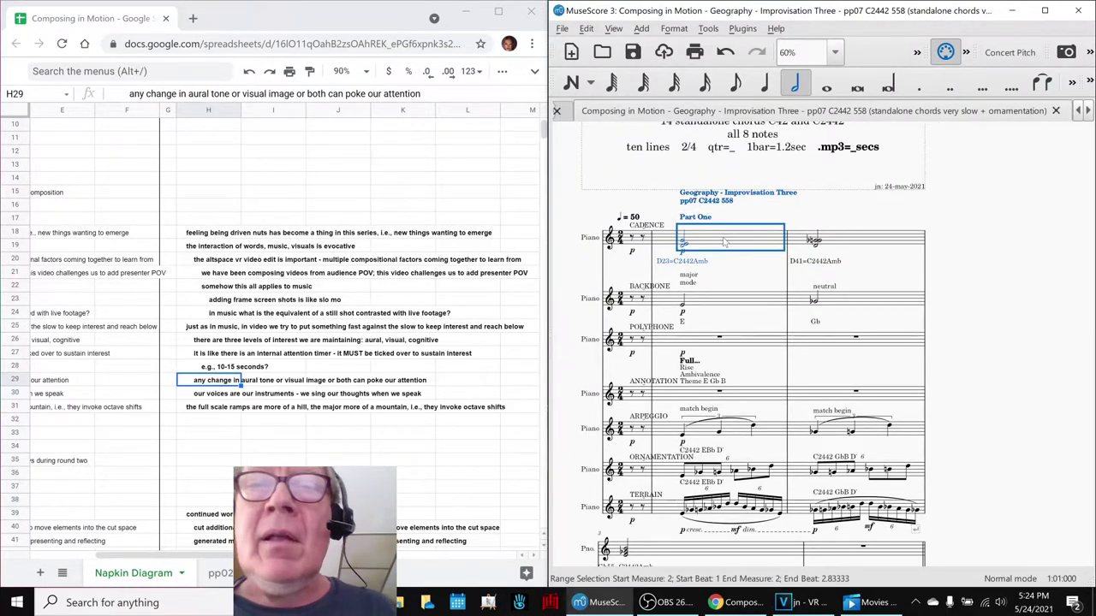
# In the mixer, mute the fourth channel and unmute the third channel.
pyautogui.press('F10')
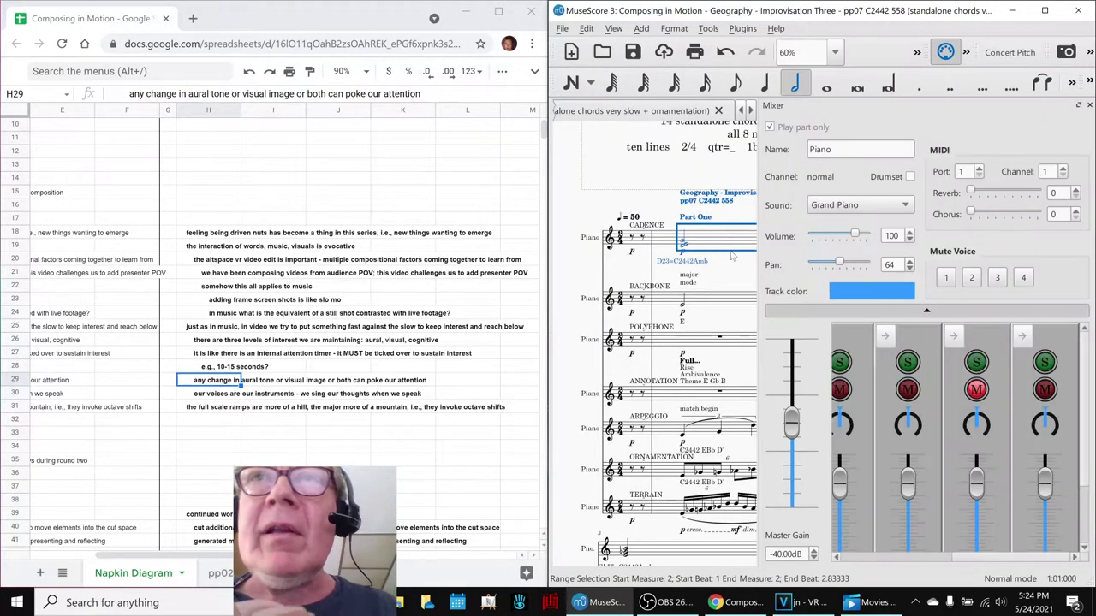
pyautogui.click(1049, 392)
pyautogui.press('F10')
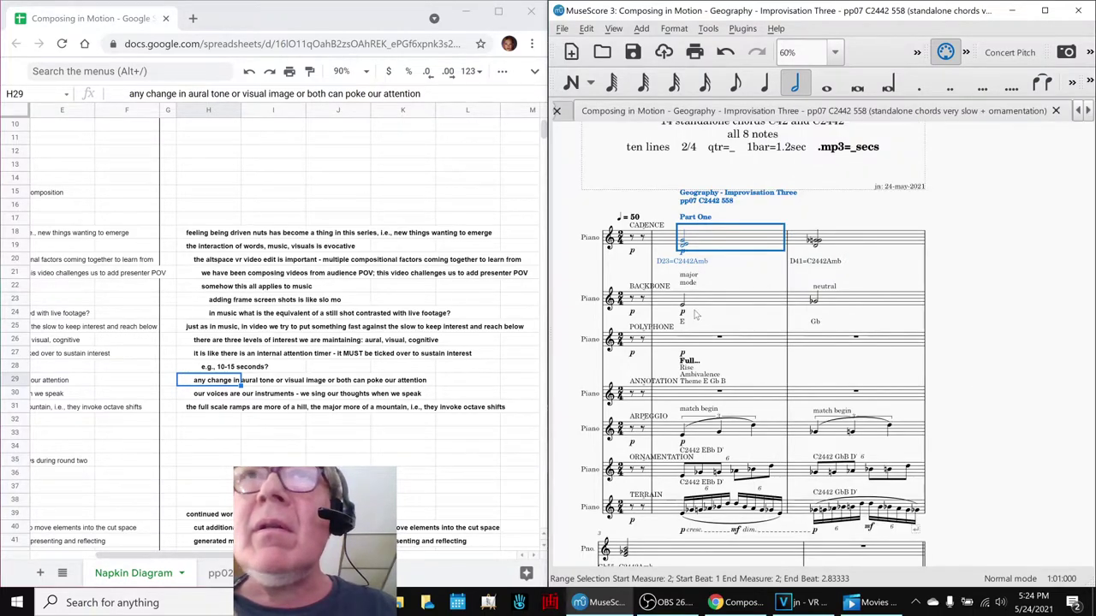
pyautogui.press('F10')
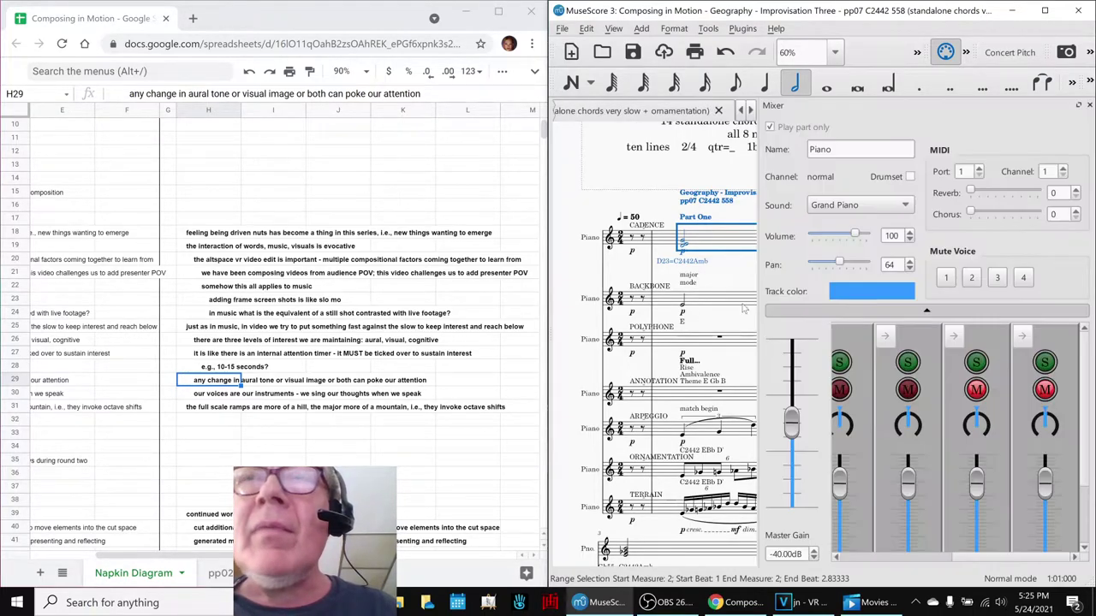
pyautogui.click(979, 391)
pyautogui.press('F10')
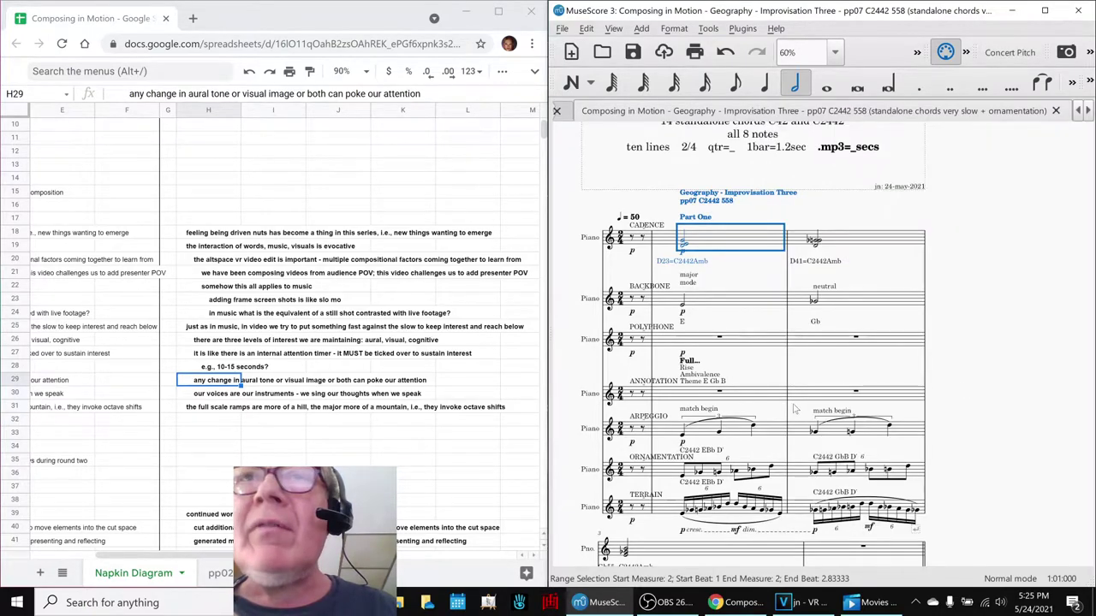
# Clear the selection and play the score briefly from the start.
pyautogui.click(750, 339)
pyautogui.click(574, 361)
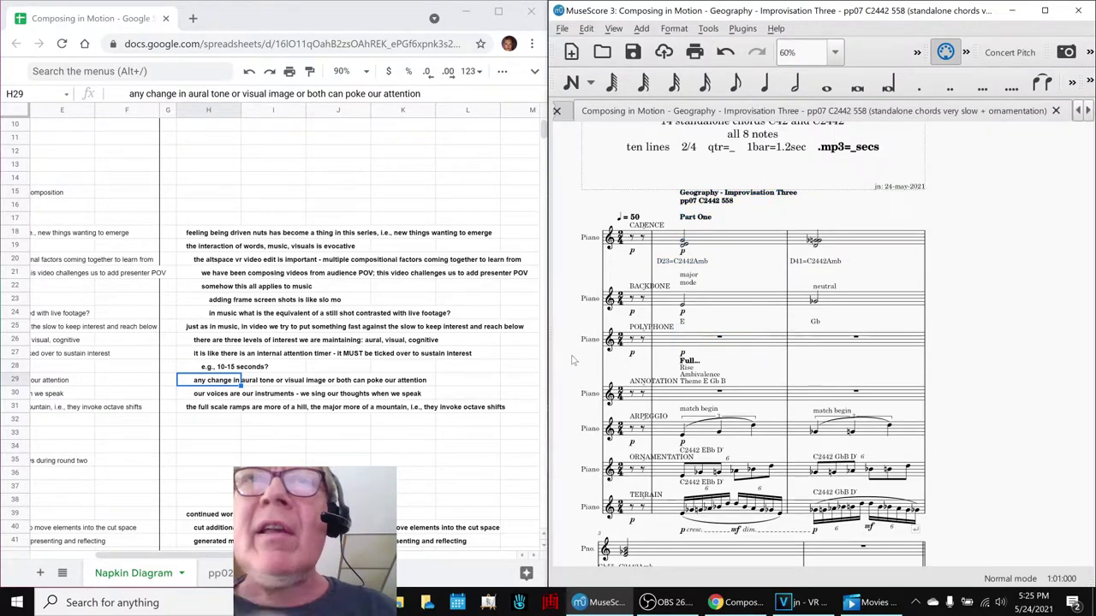
pyautogui.press('space')
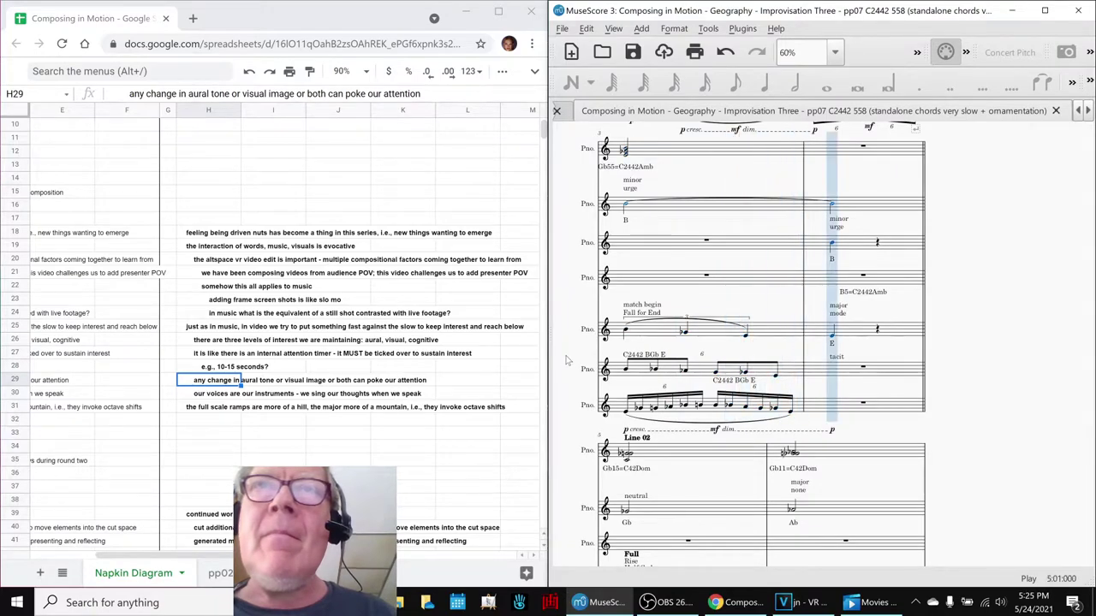
pyautogui.press('space')
# Mute the third channel as well, then play back from measure 2 of the ANNOTATION staff.
pyautogui.press('F10')
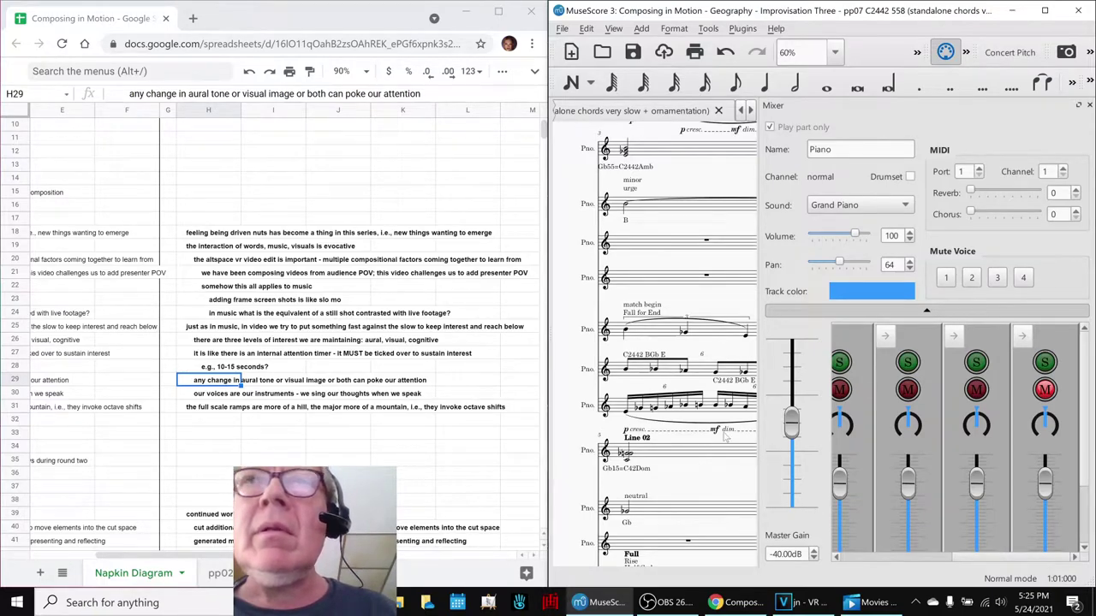
pyautogui.scroll(8, 631, 214)
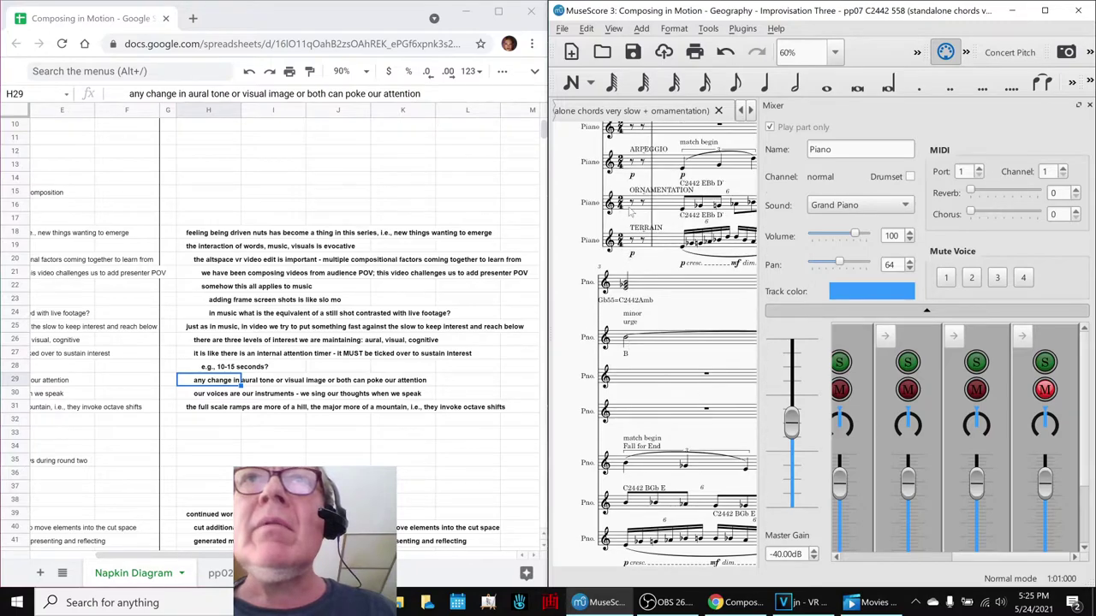
pyautogui.click(976, 390)
pyautogui.press('F10')
pyautogui.click(662, 349)
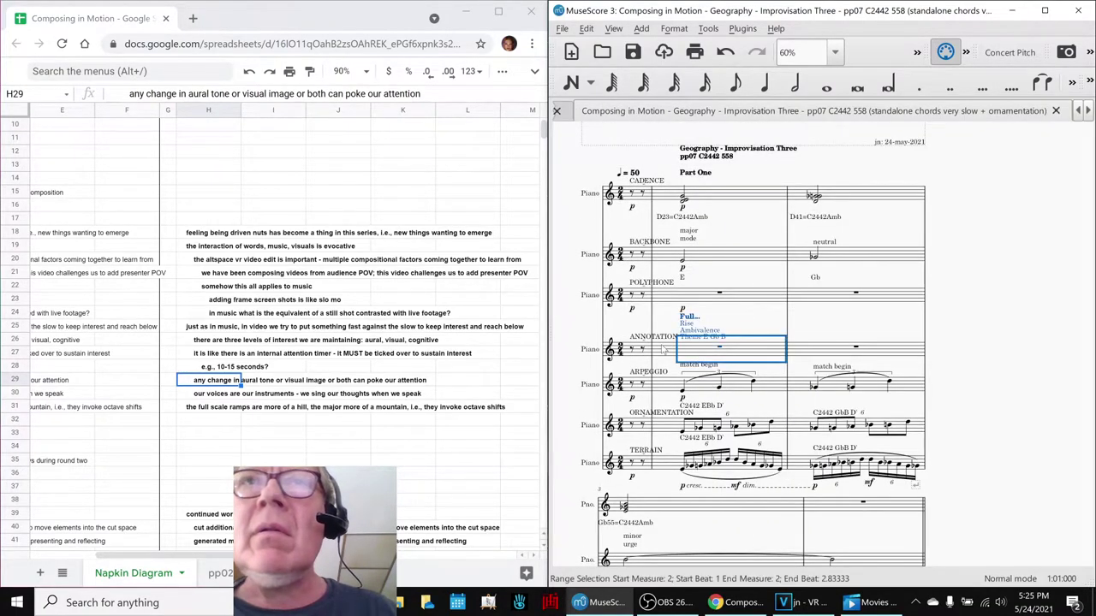
pyautogui.press('space')
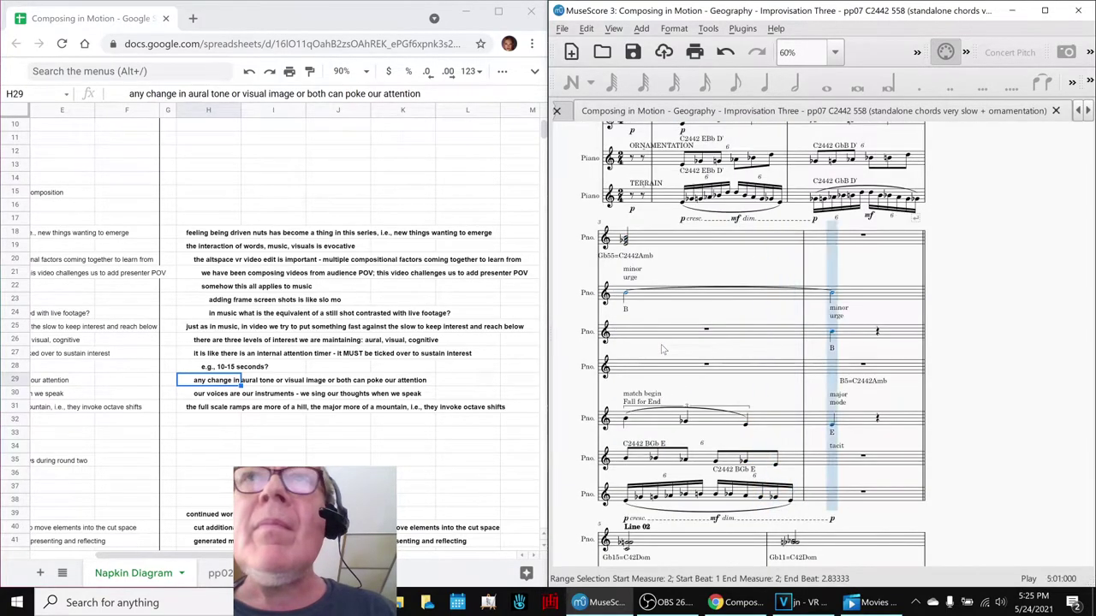
pyautogui.press('space')
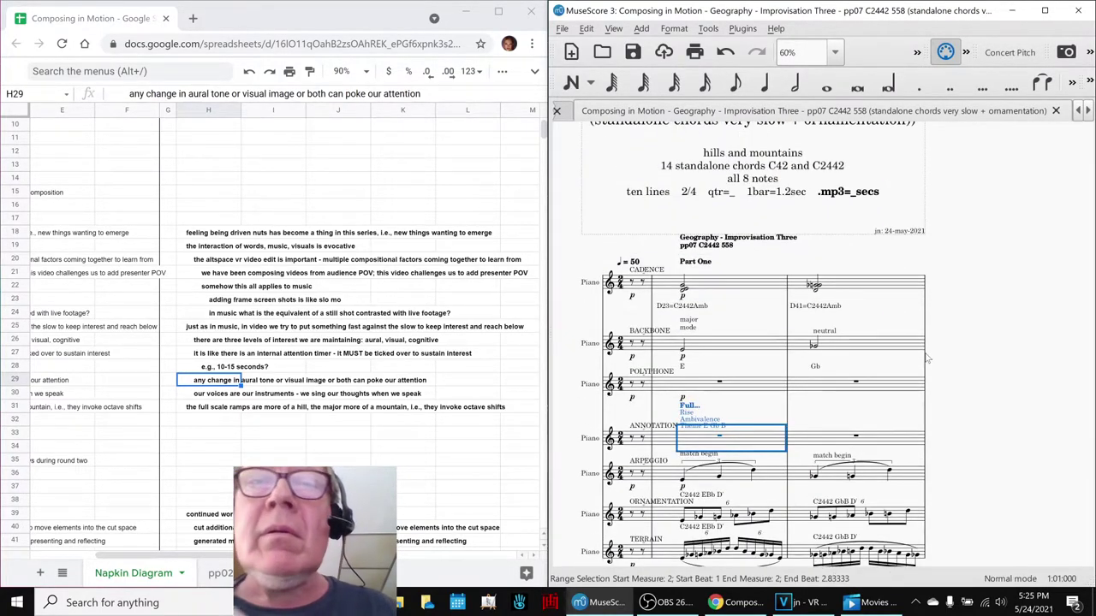
# Play the score two more short times, stopping after each pass.
pyautogui.press('F10')
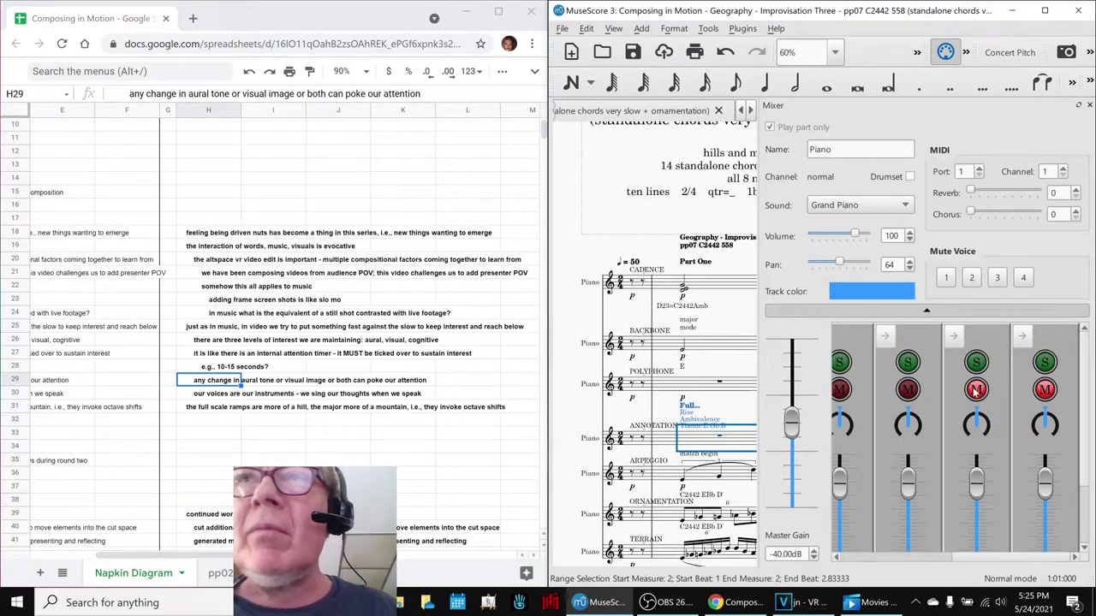
pyautogui.press('F10')
pyautogui.press('space')
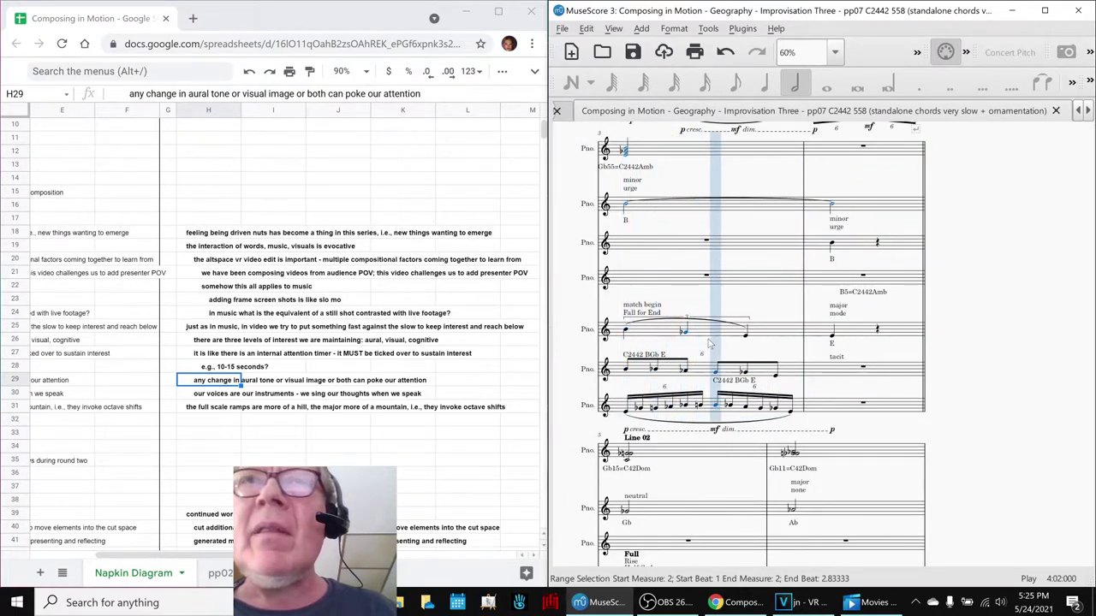
pyautogui.press('space')
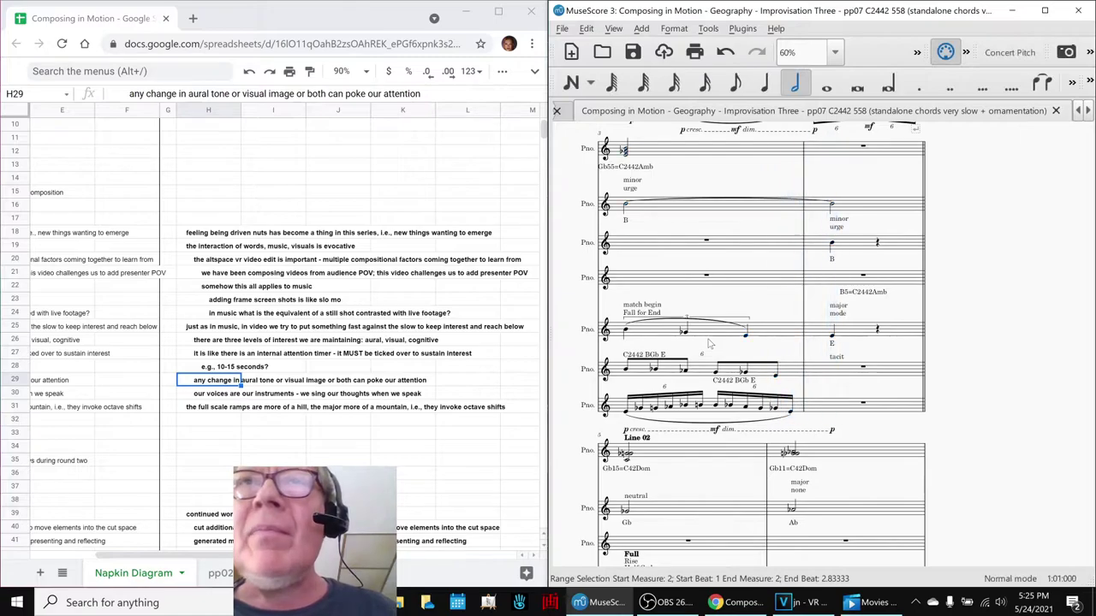
pyautogui.scroll(3, 945, 388)
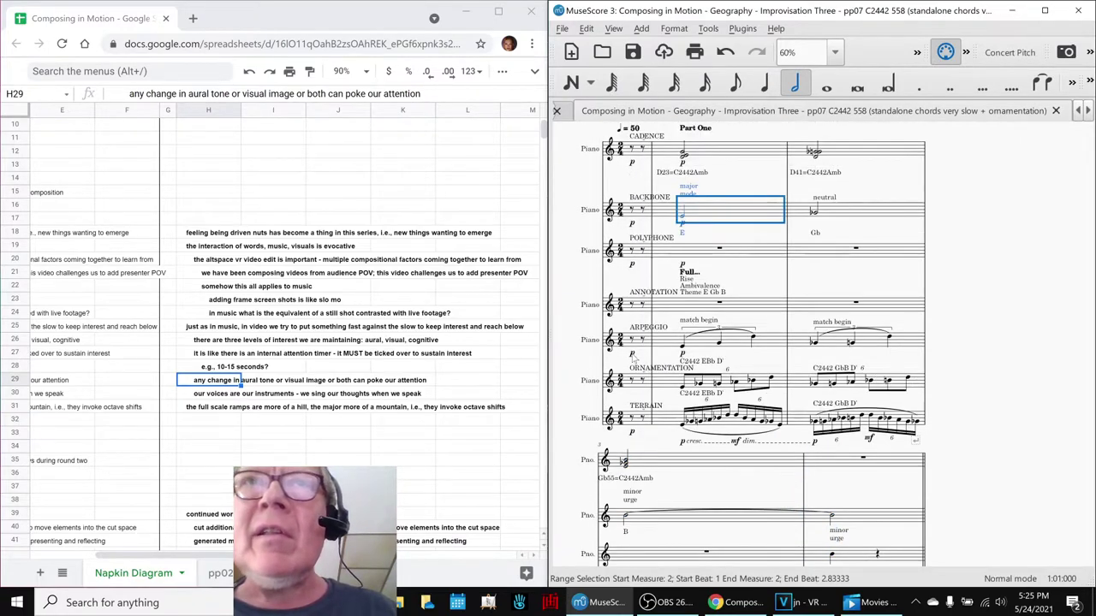
pyautogui.press('space')
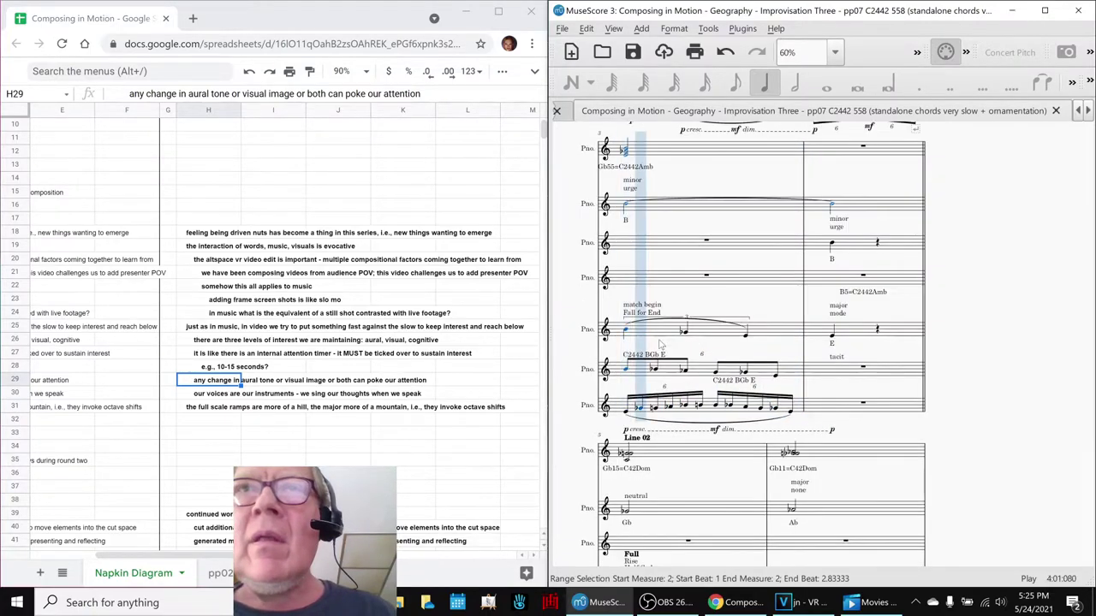
pyautogui.press('space')
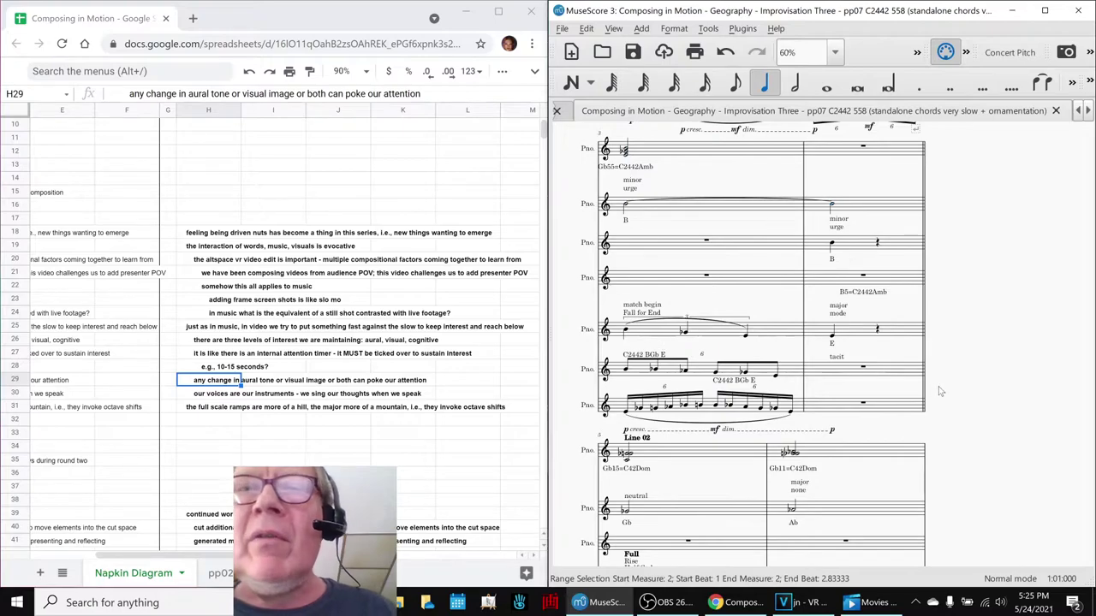
# Swap the mixer channels: mute the third channel and unmute the fourth.
pyautogui.press('F10')
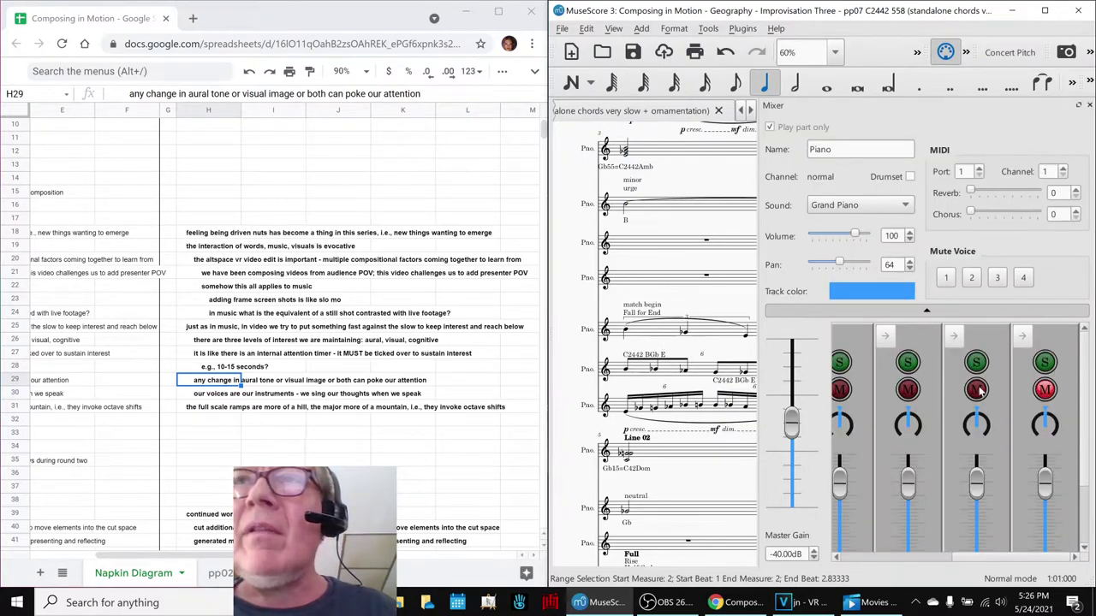
pyautogui.click(979, 392)
pyautogui.click(1045, 390)
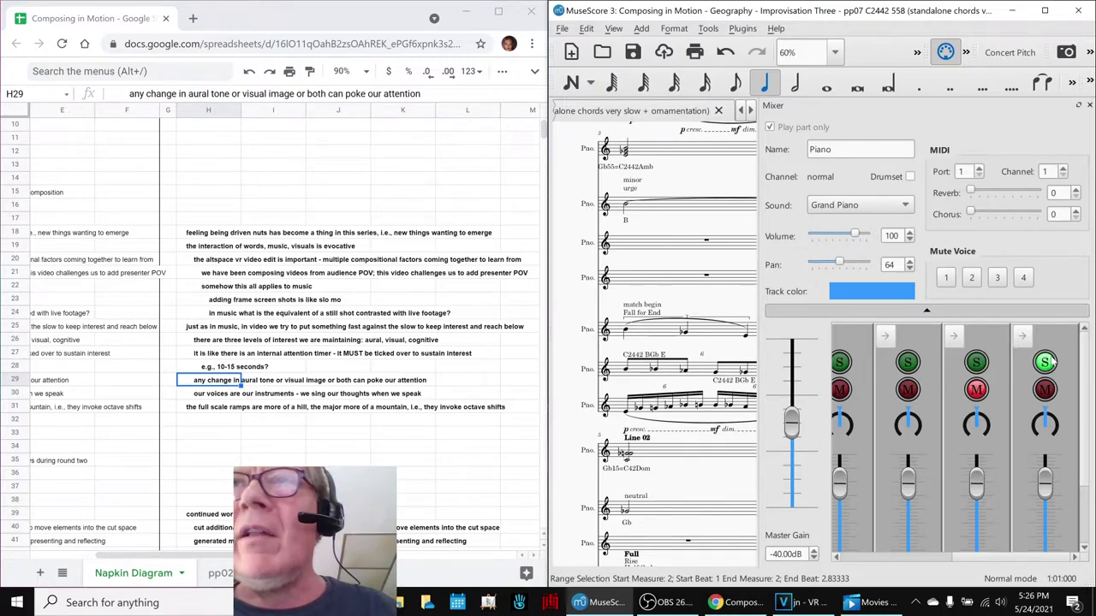
pyautogui.press('F10')
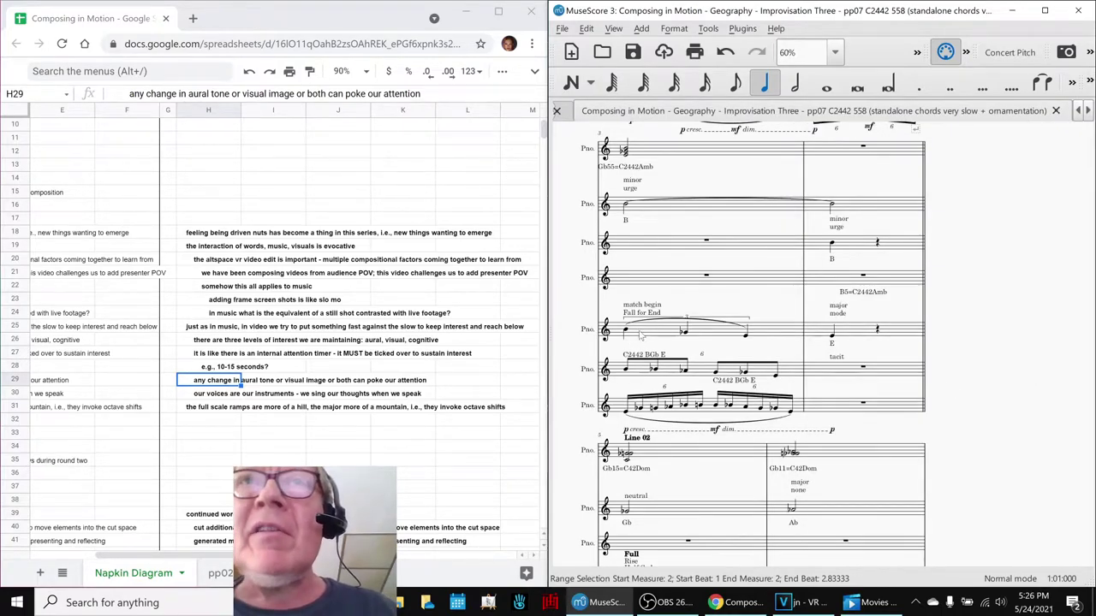
# Play from the match begin measure 4, then clear the selection.
pyautogui.click(642, 334)
pyautogui.press('space')
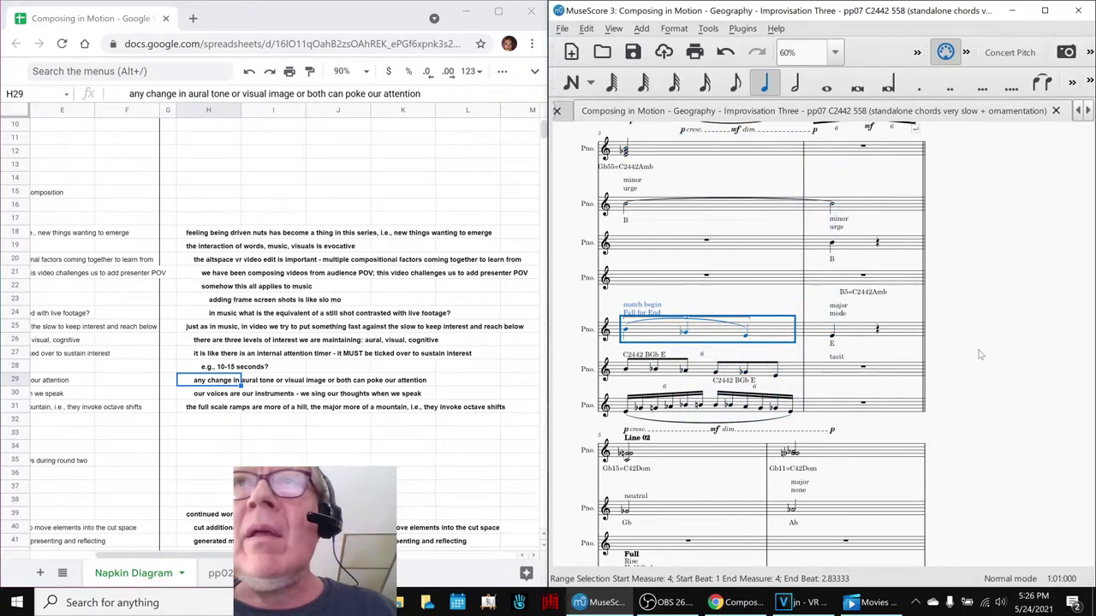
pyautogui.scroll(5, 980, 356)
pyautogui.press('Escape')
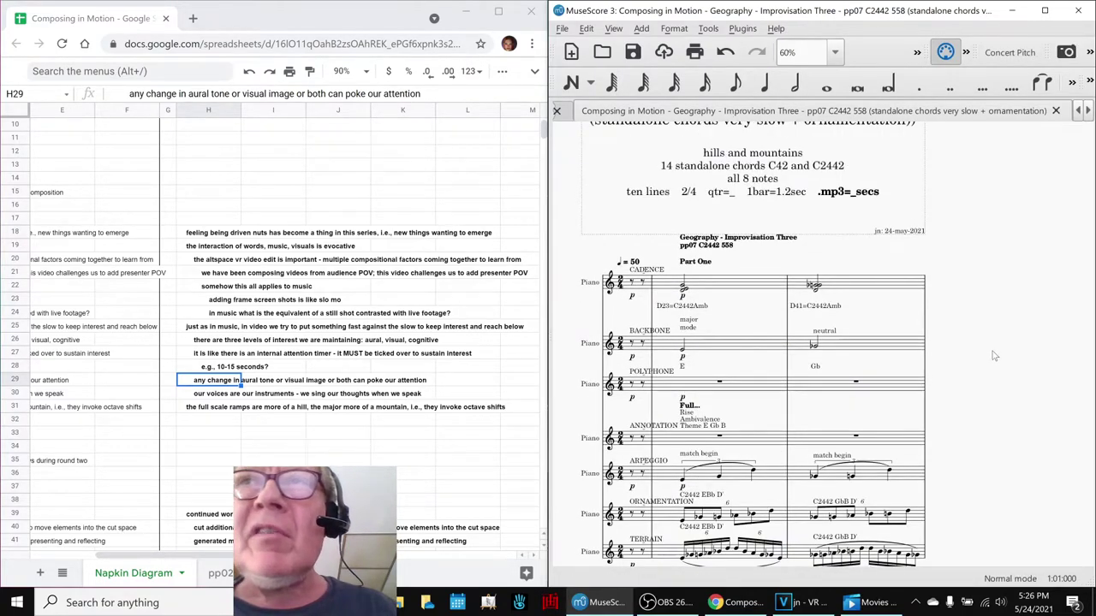
# Replay the score from the first measure at quarter = 50 and stop after the opening.
pyautogui.press('F10')
pyautogui.press('F10')
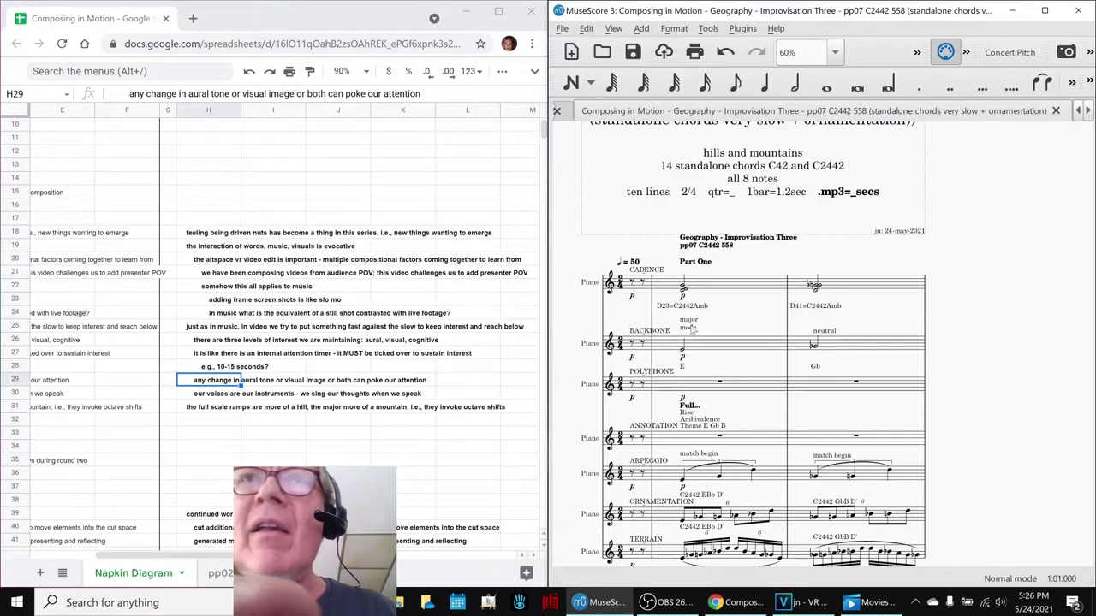
pyautogui.click(692, 286)
pyautogui.press('Escape')
pyautogui.press('space')
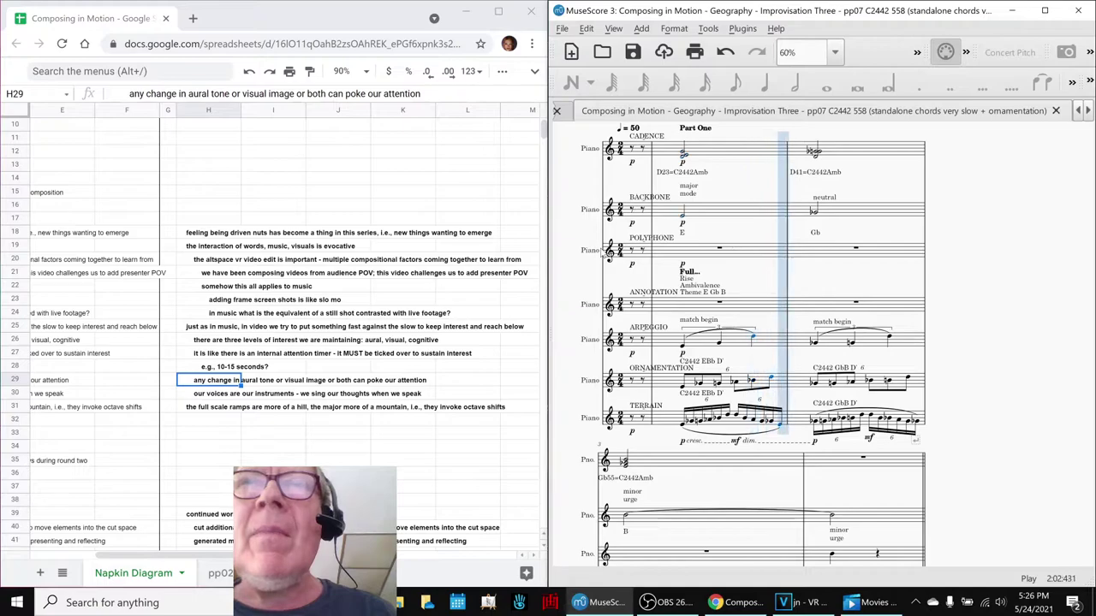
pyautogui.press('space')
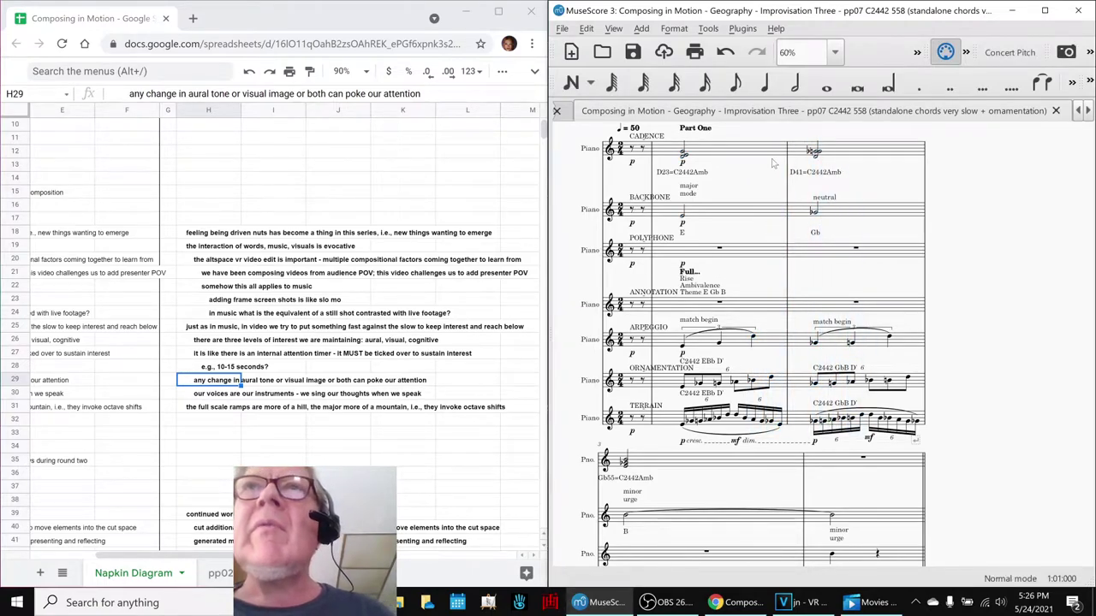
# Switch the score to Continuous View and maximize the MuseScore window.
pyautogui.click(917, 53)
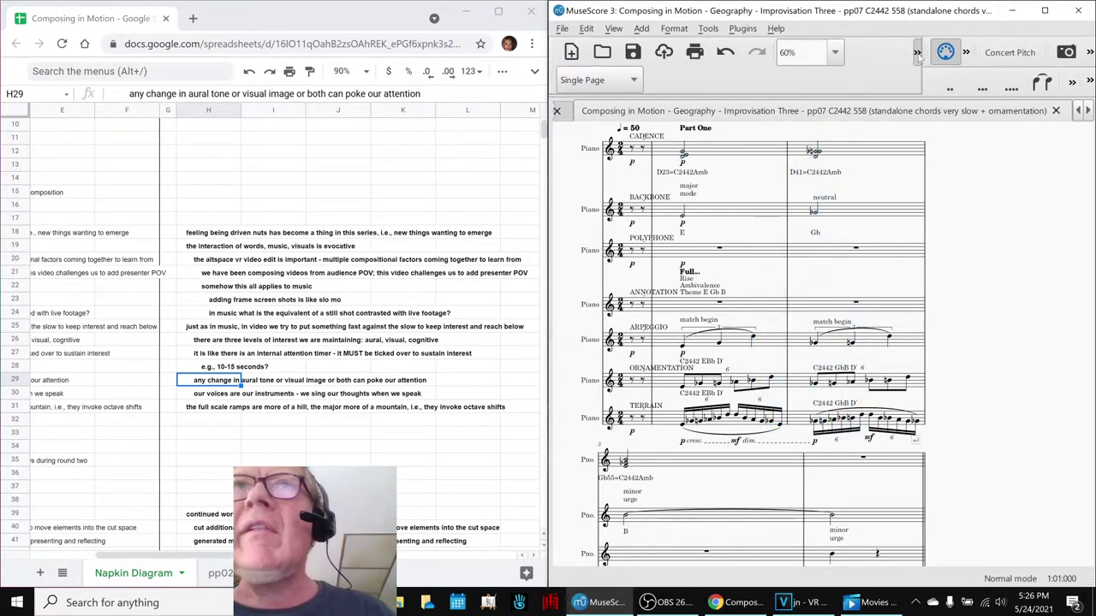
pyautogui.click(583, 80)
pyautogui.click(591, 56)
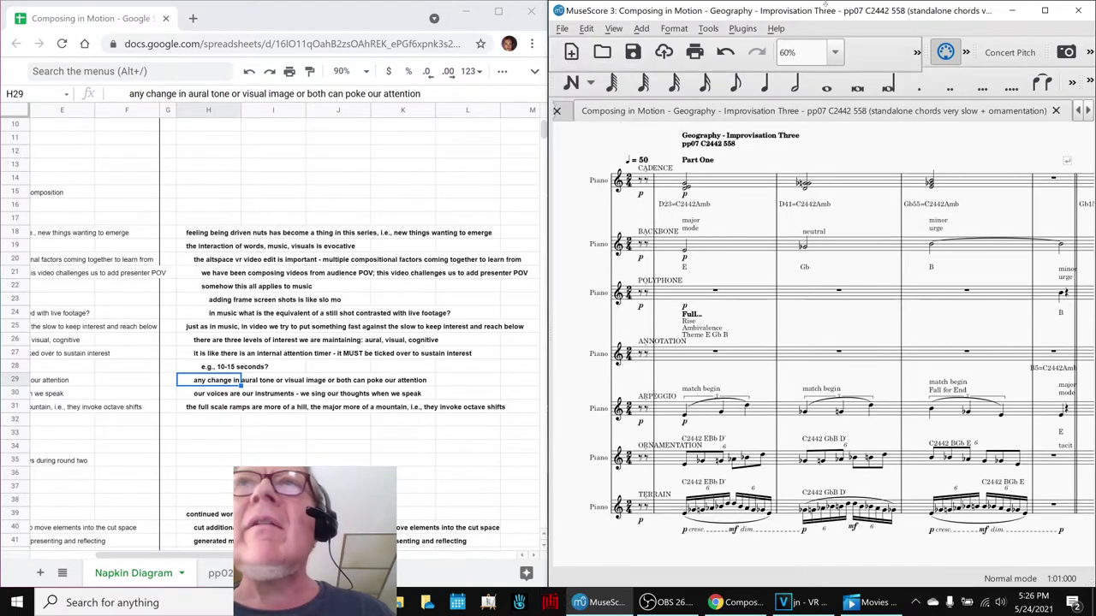
pyautogui.click(1045, 10)
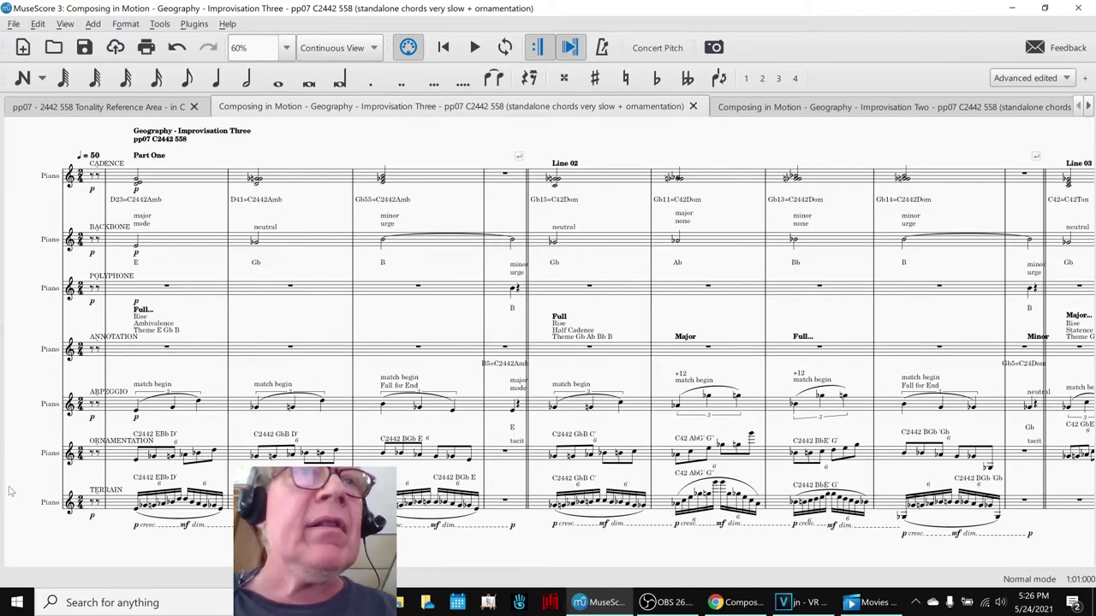
# Jump to the first rest of measure 1, clear the selection, and toggle the mixer closed.
pyautogui.hotkey('ctrl', 'Home')
pyautogui.press('Escape')
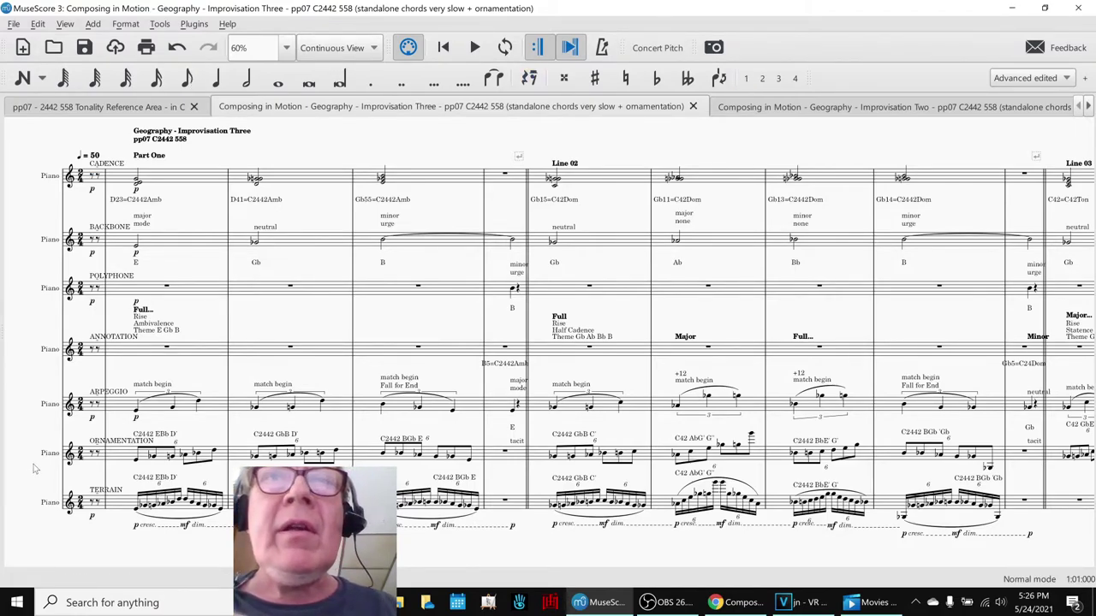
pyautogui.press('F10')
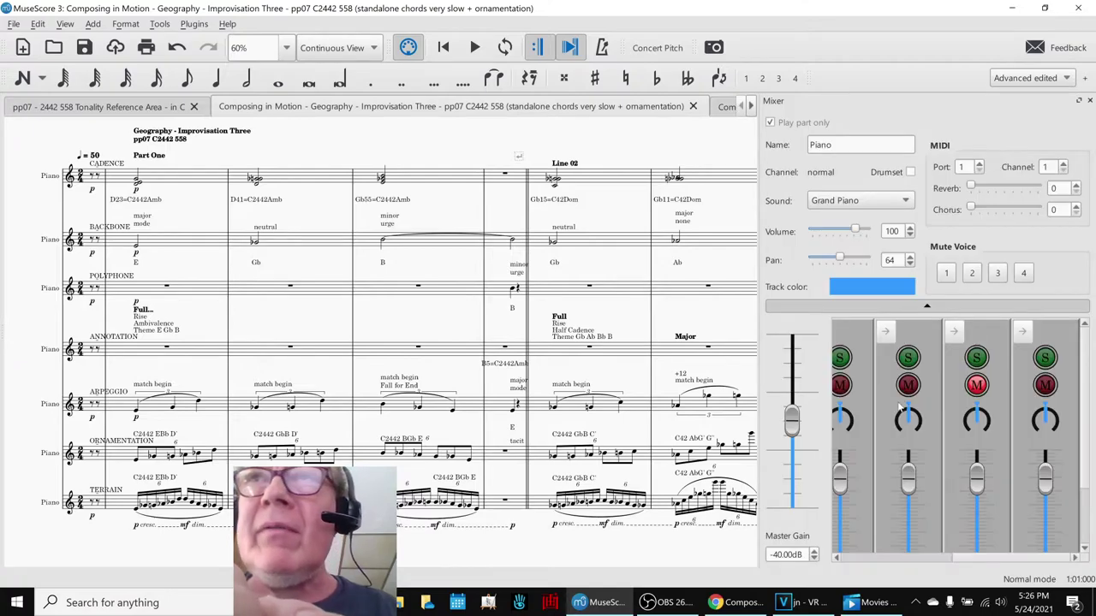
pyautogui.press('F10')
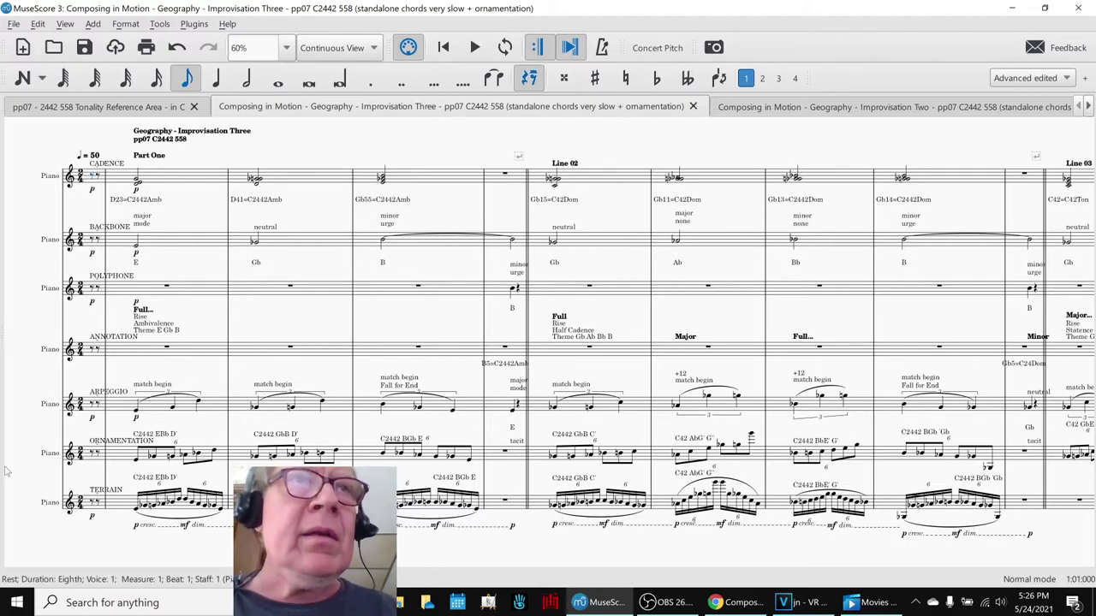
# Play Improvisation Three from the start through Lines 03–04 to the Gb55 chord, then pan onward.
pyautogui.press('space')
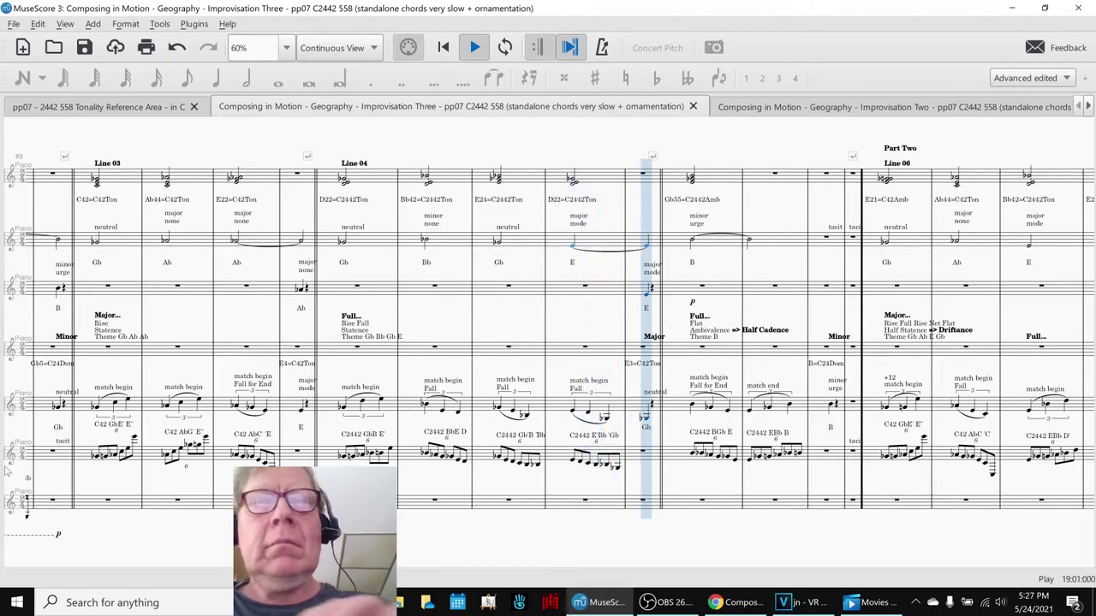
pyautogui.press('space')
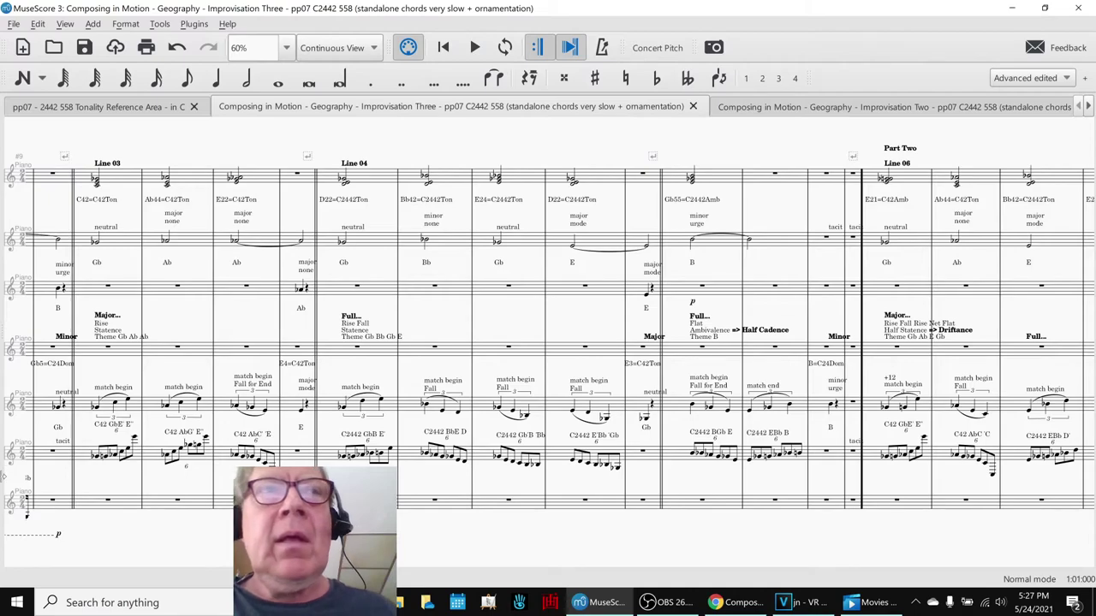
pyautogui.moveTo(119, 529); pyautogui.dragTo(441, 488)
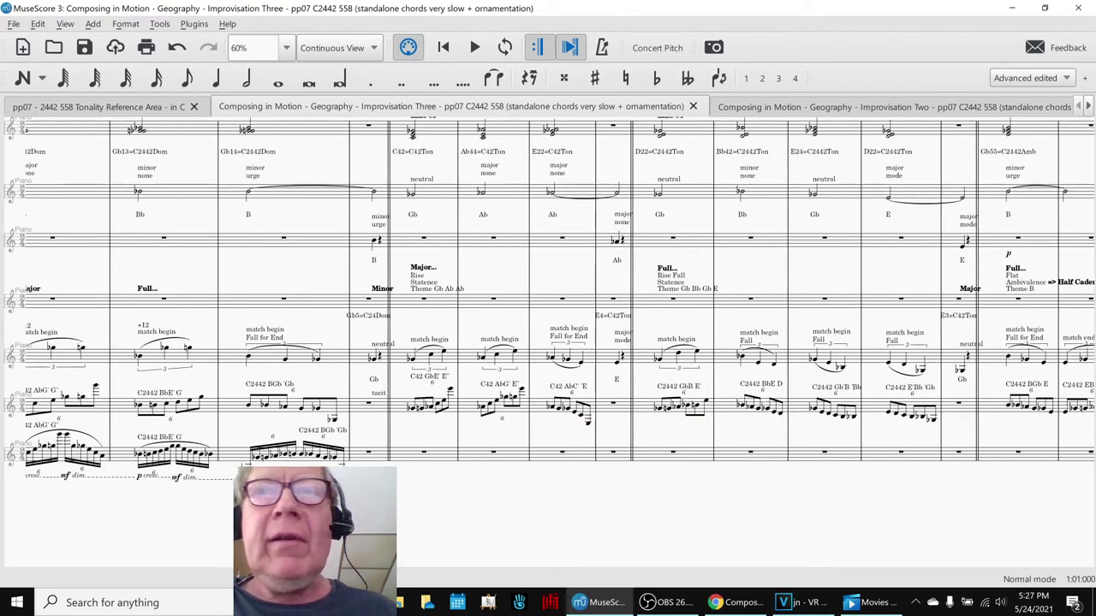
# In the reflection sheet, review the notes on continuing improvisation three and rolling violin lines.
pyautogui.click(726, 604)
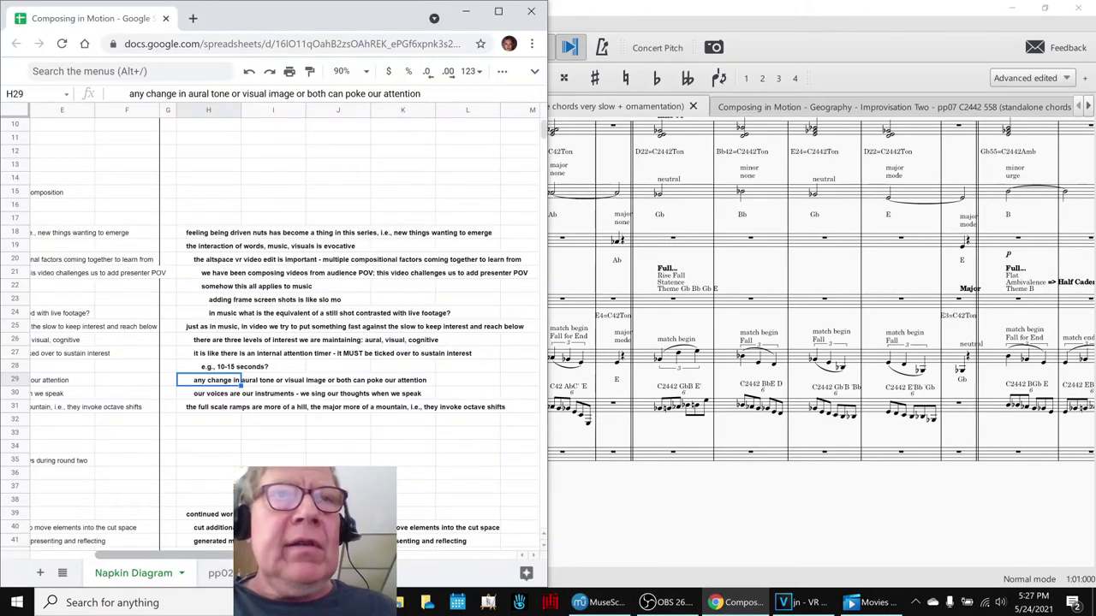
pyautogui.hscroll(-5, 274, 334)
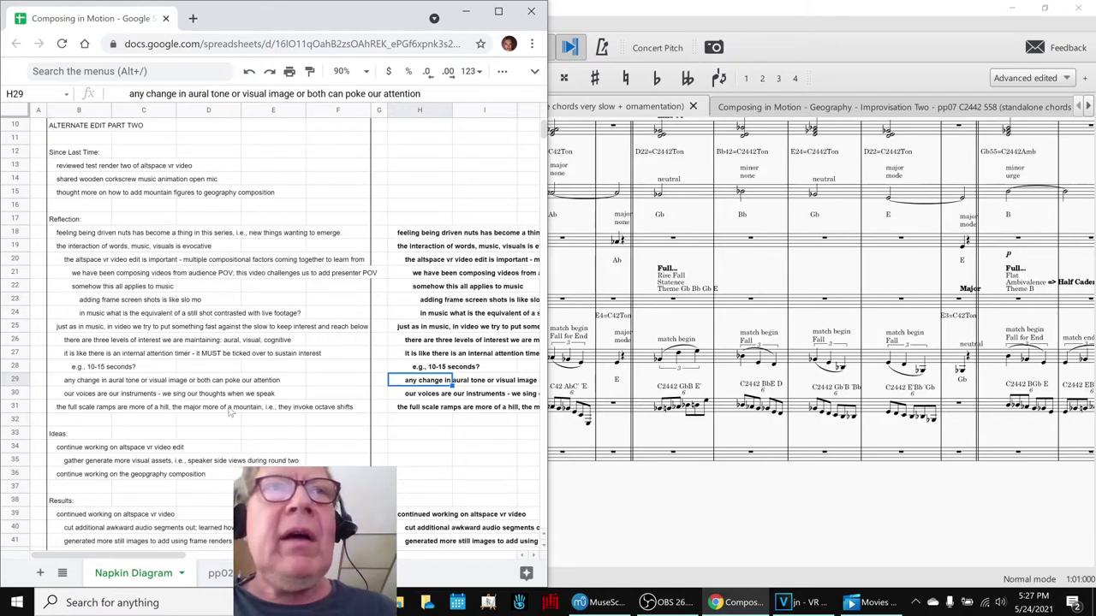
pyautogui.scroll(-5, 230, 412)
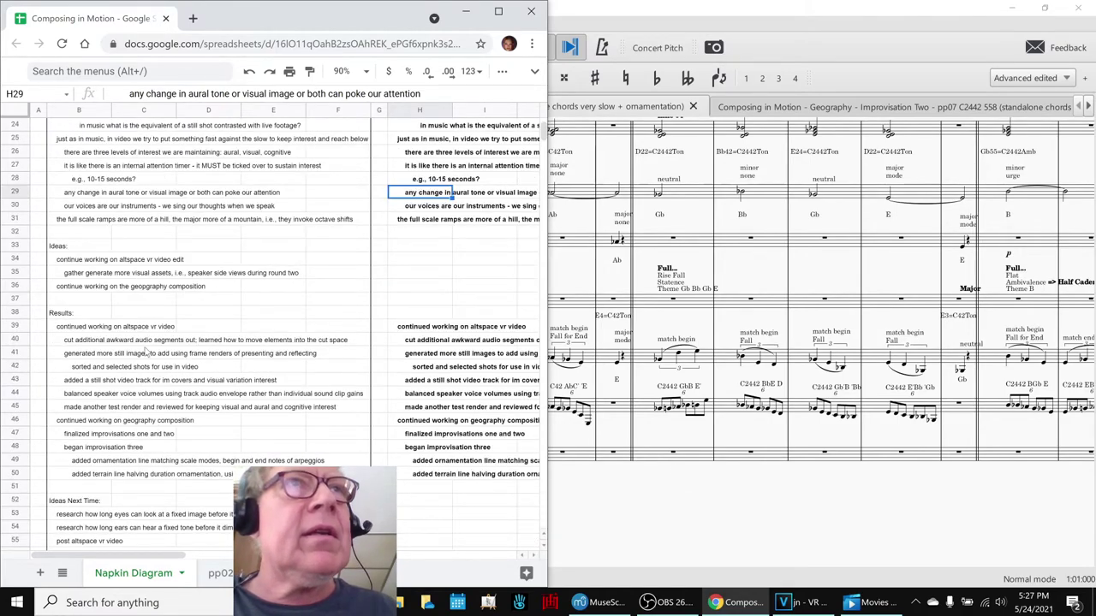
pyautogui.scroll(-2, 146, 347)
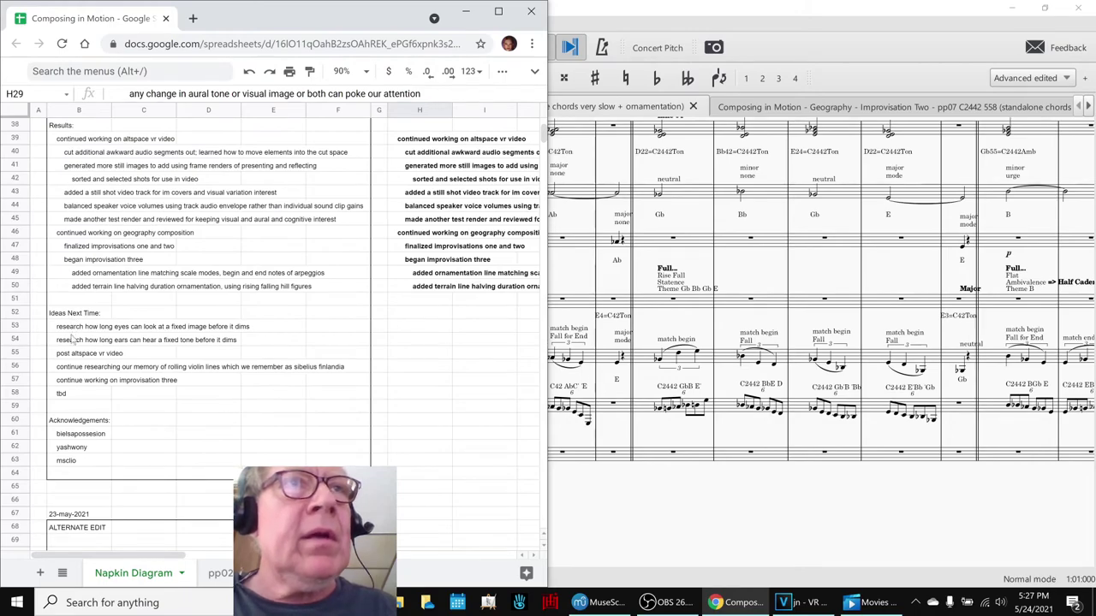
pyautogui.click(61, 380)
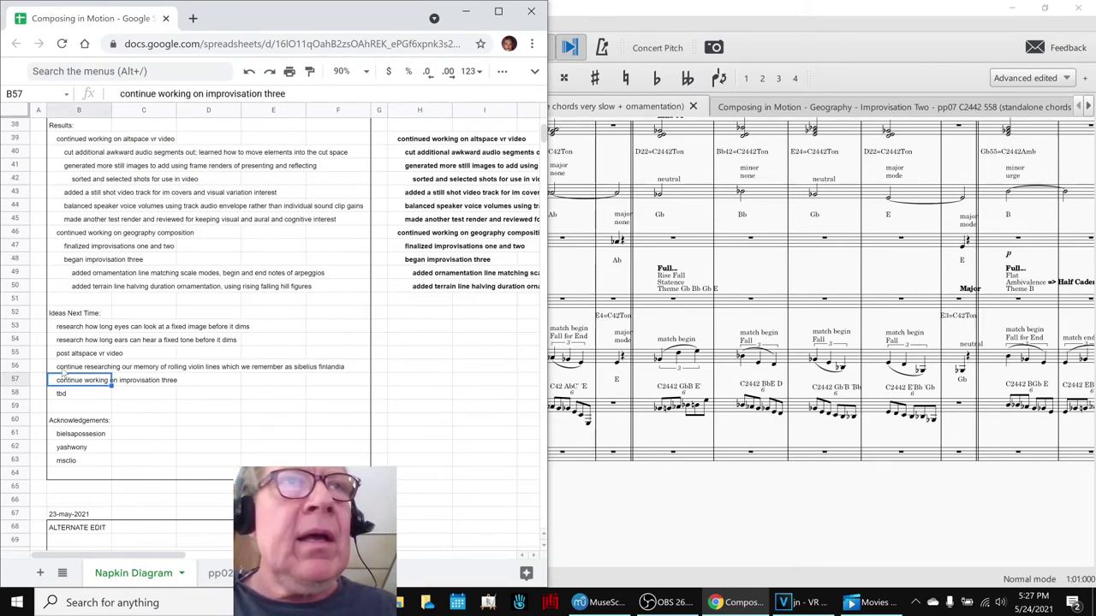
pyautogui.click(64, 370)
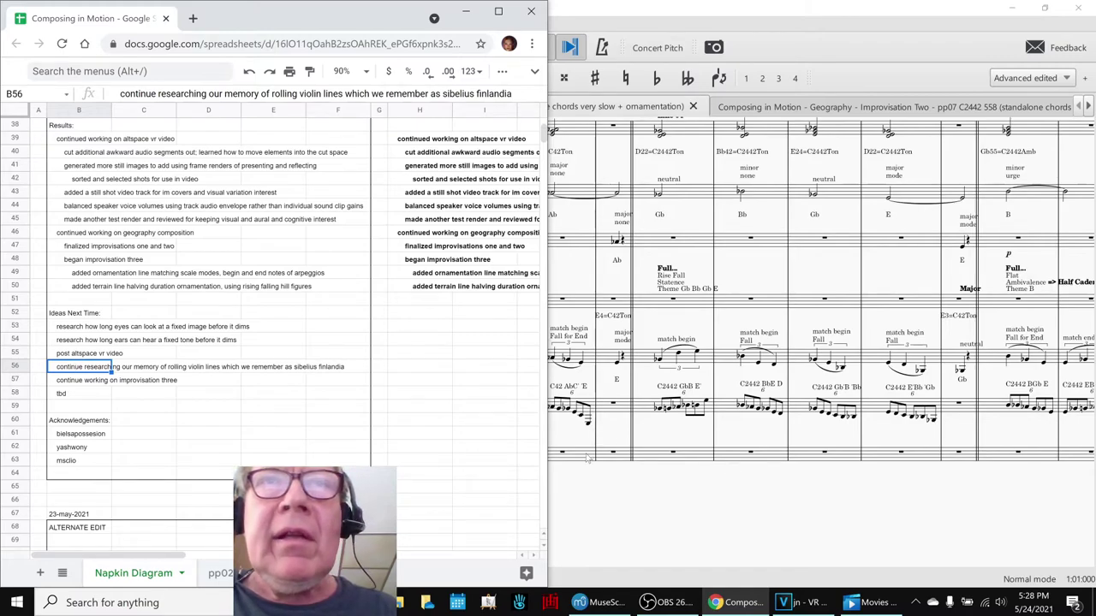
# Glance at the score, then review the post AltspaceVR video and eye-duration notes.
pyautogui.click(579, 533)
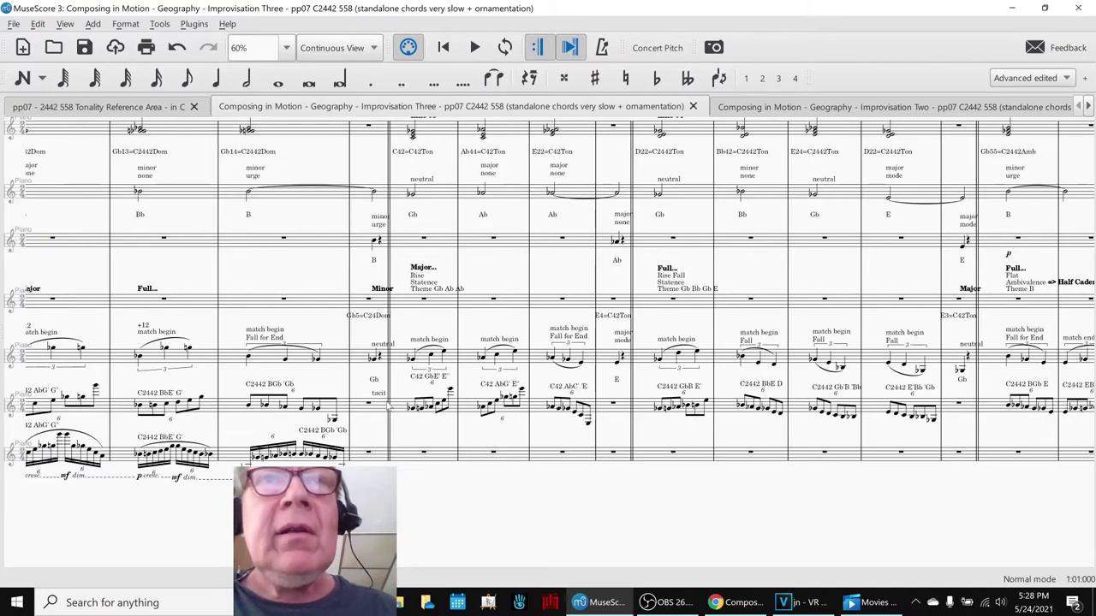
pyautogui.hotkey('alt', 'Tab')
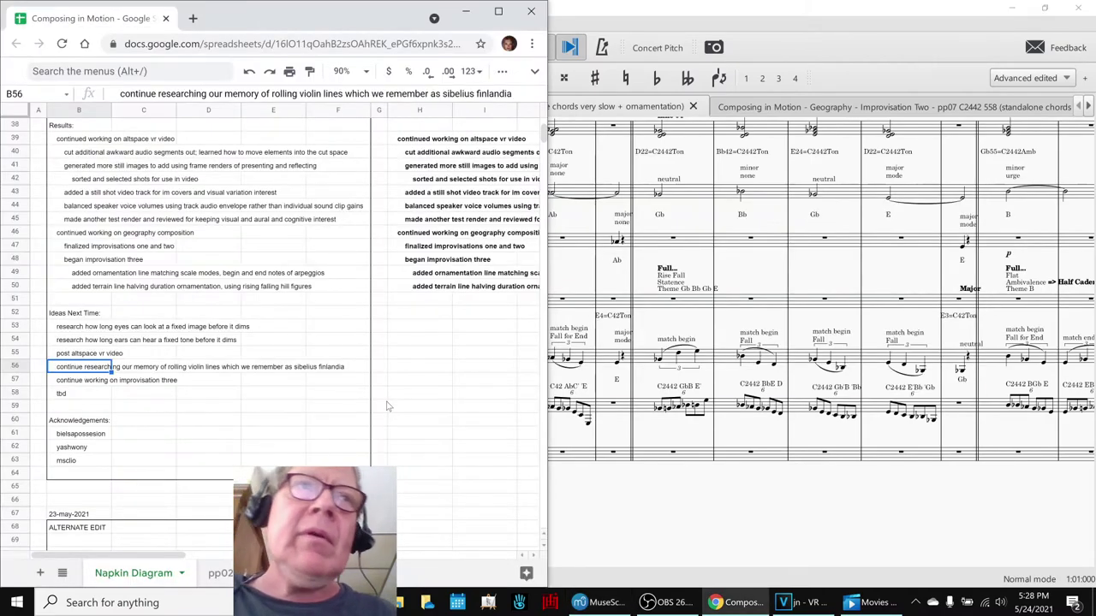
pyautogui.click(86, 353)
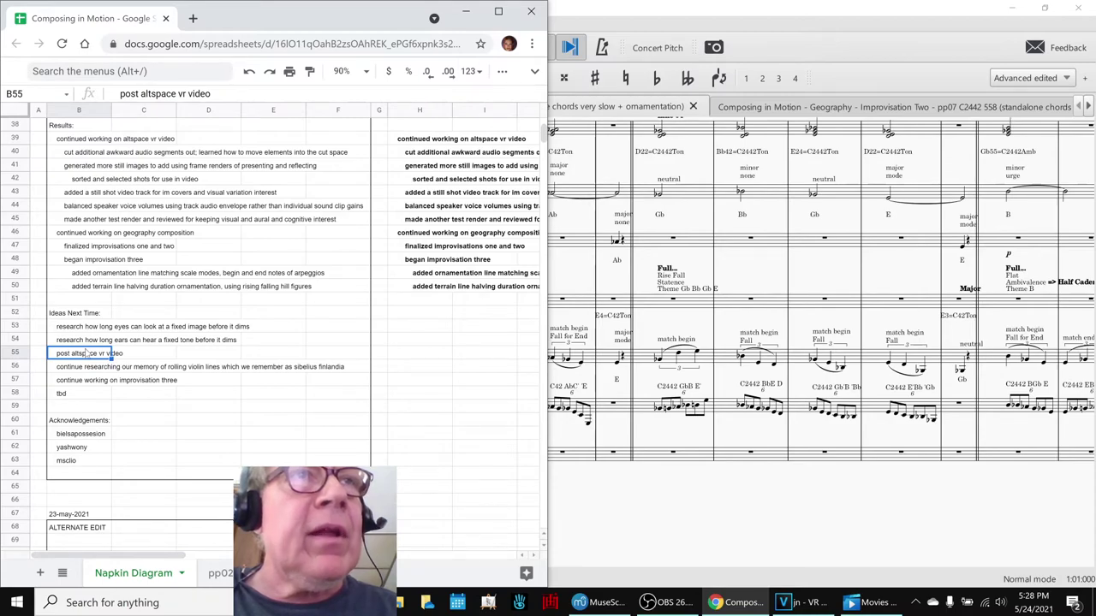
pyautogui.click(83, 327)
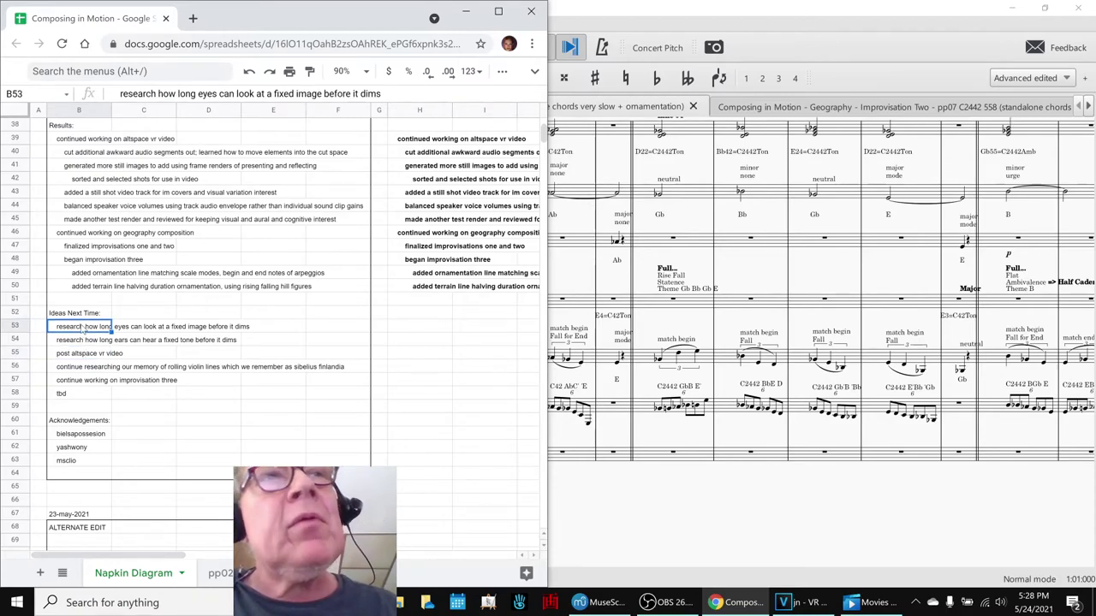
pyautogui.scroll(3, 83, 329)
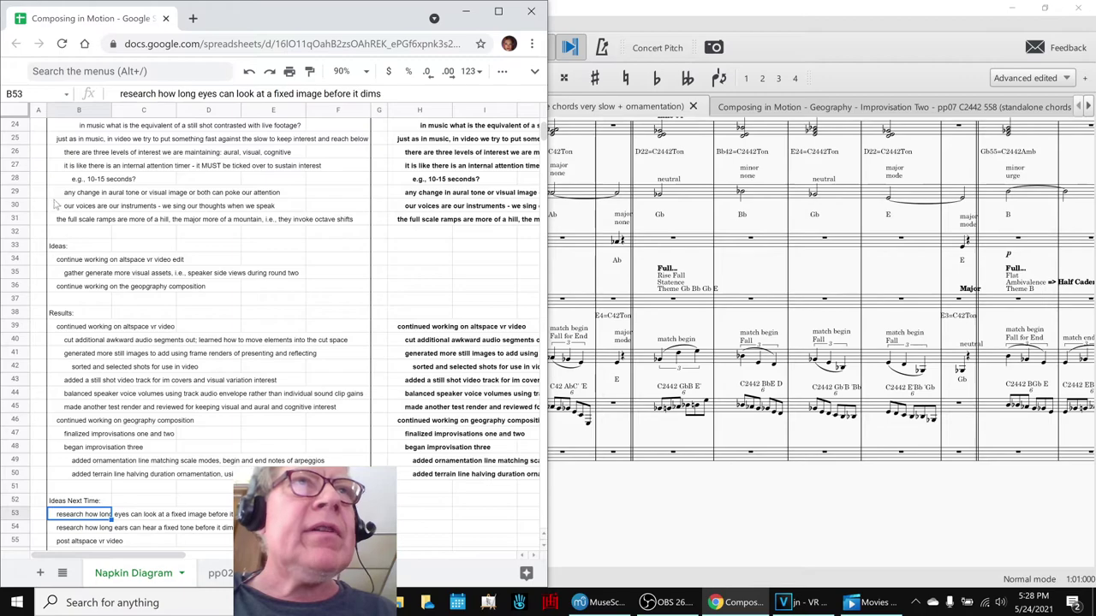
# Review the 'e.g., 10-15 seconds?' note in the reflection sheet.
pyautogui.click(83, 183)
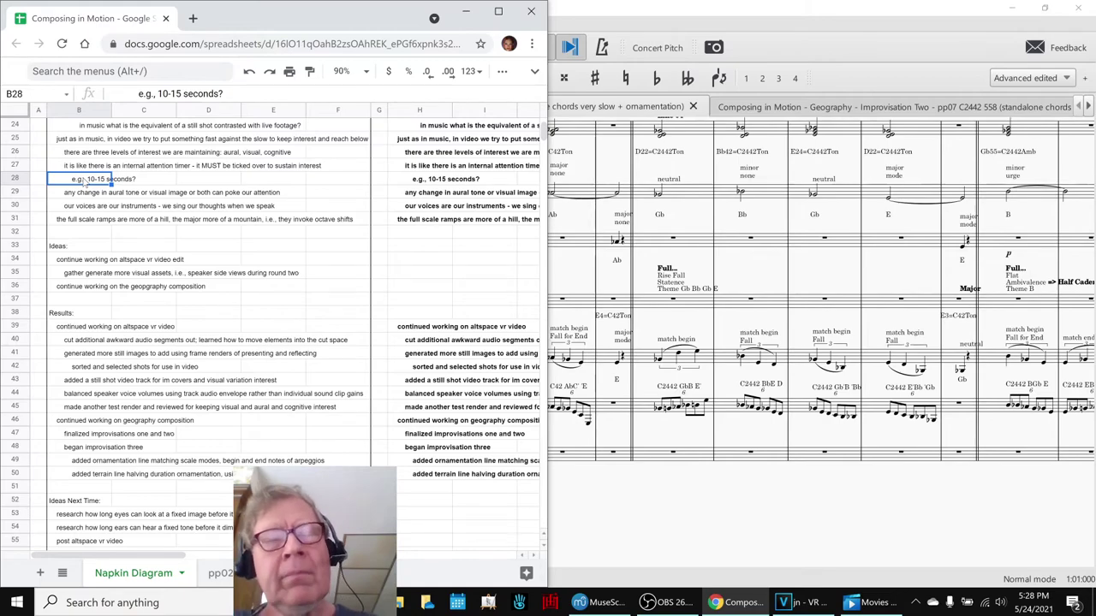
pyautogui.click(133, 234)
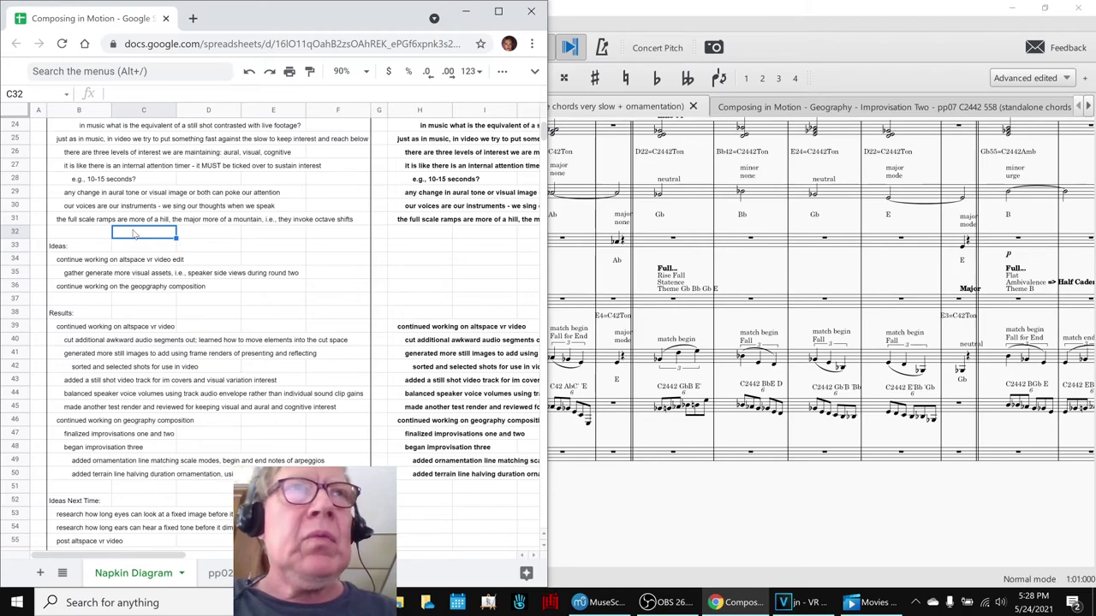
pyautogui.click(80, 179)
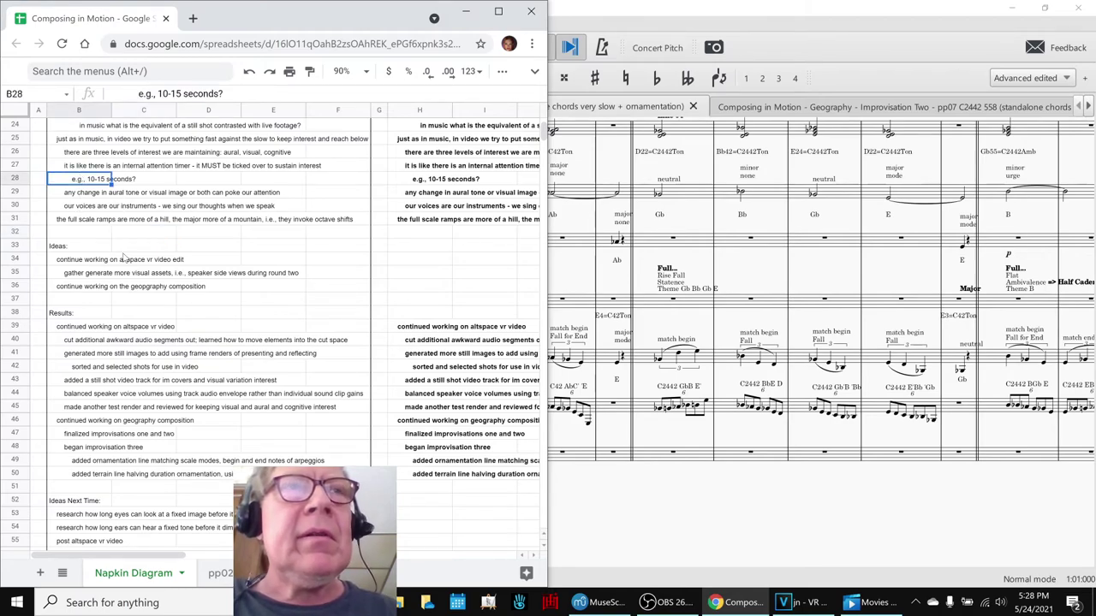
pyautogui.scroll(-5, 125, 256)
# Read the eyes and ears research notes and the last acknowledgement, then bring up OBS.
pyautogui.click(77, 332)
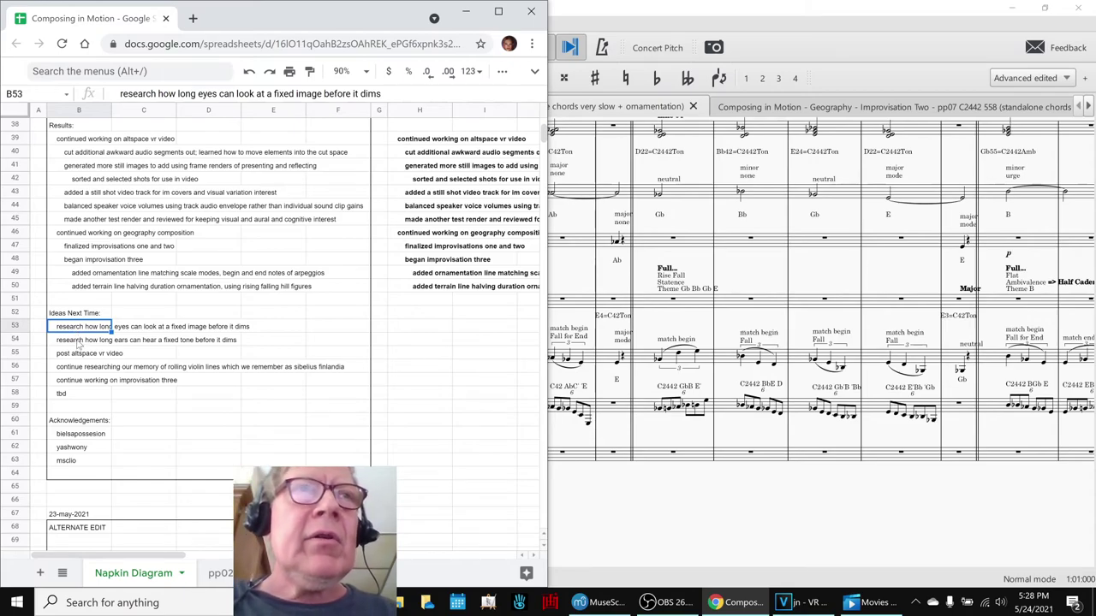
pyautogui.click(79, 342)
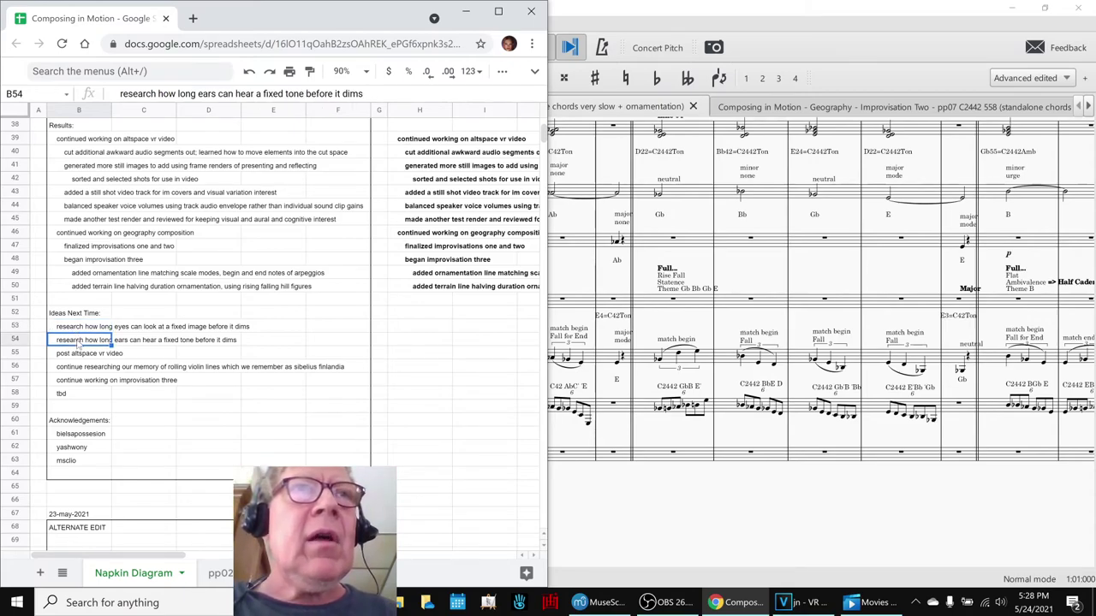
pyautogui.click(77, 461)
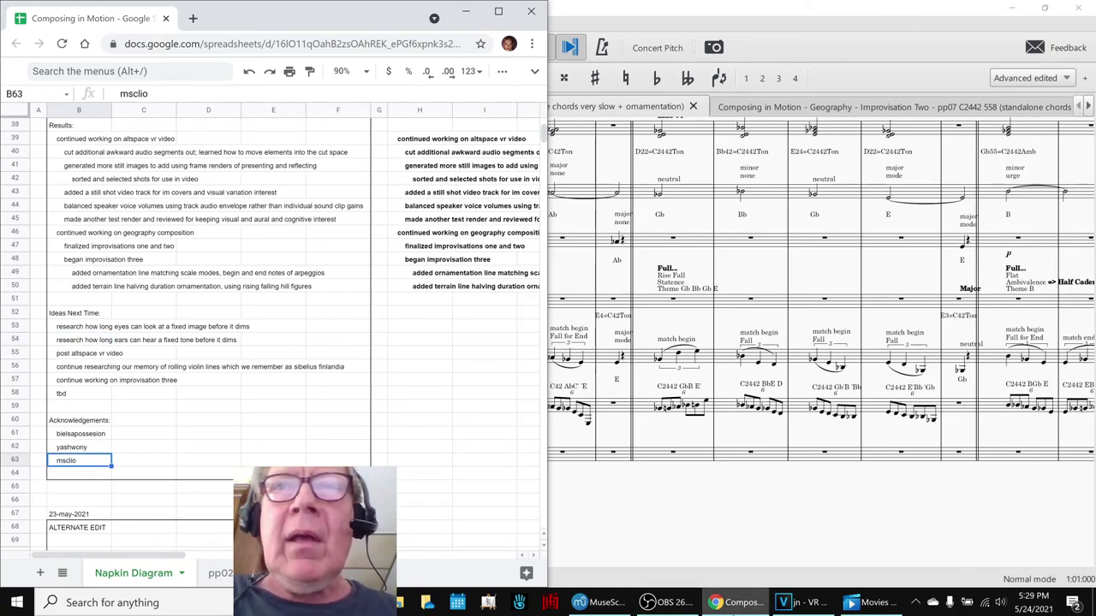
pyautogui.click(661, 605)
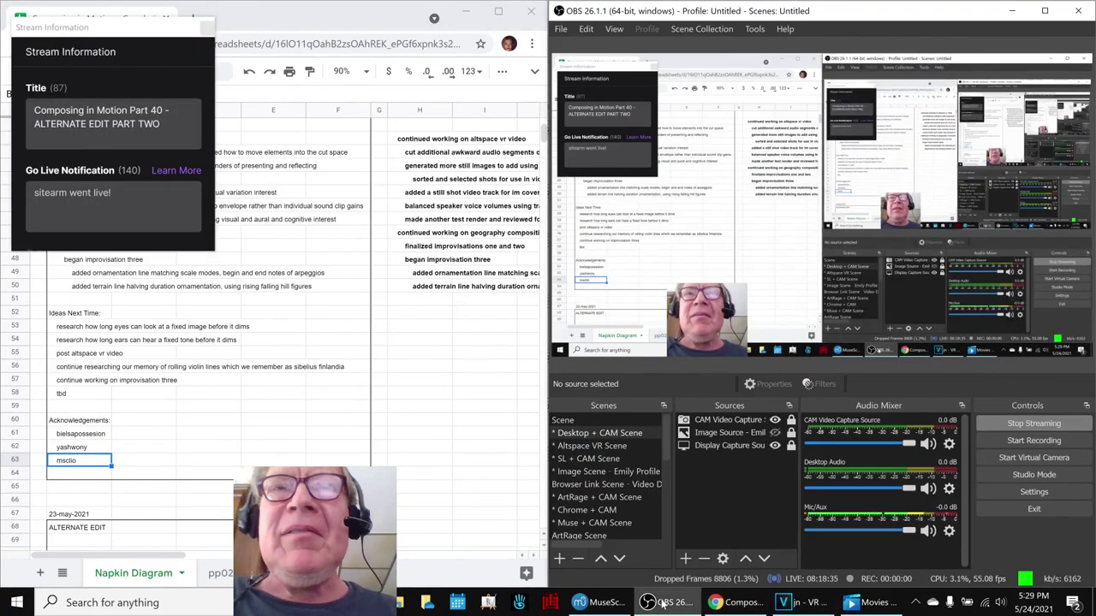